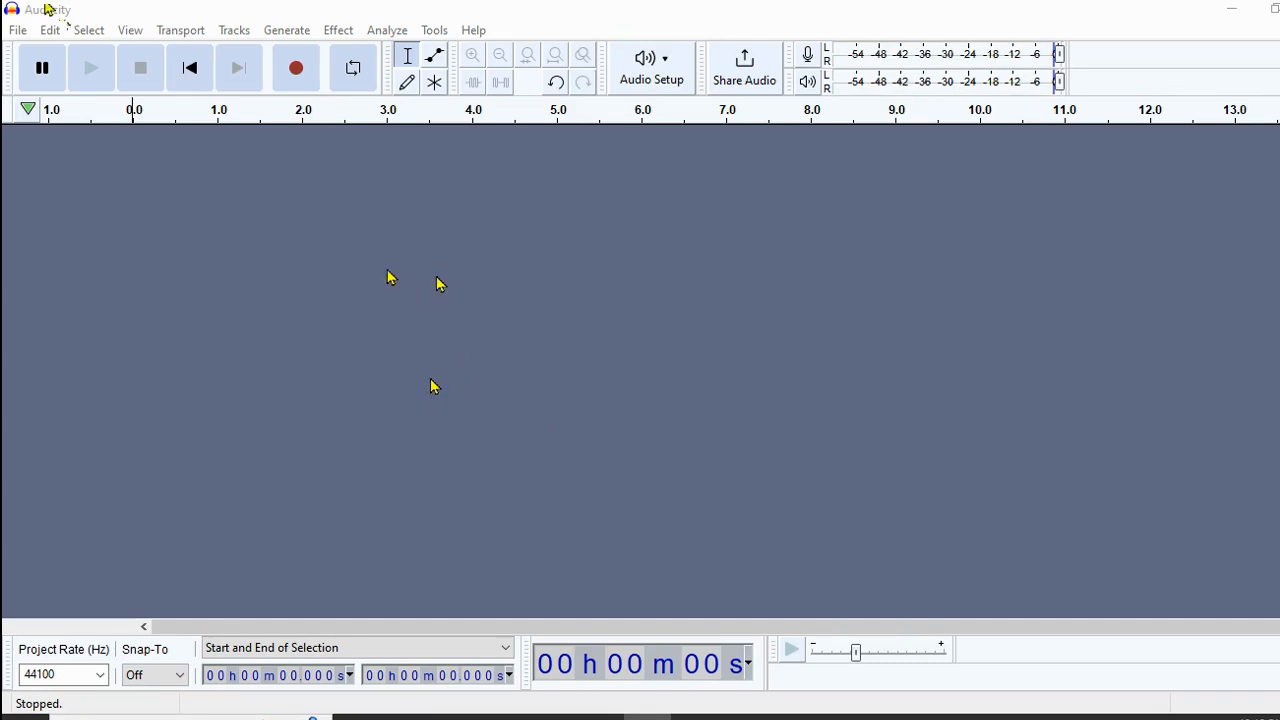
Record a spoken clip of about 15 seconds into the new stereo track Audio 1
click(297, 70)
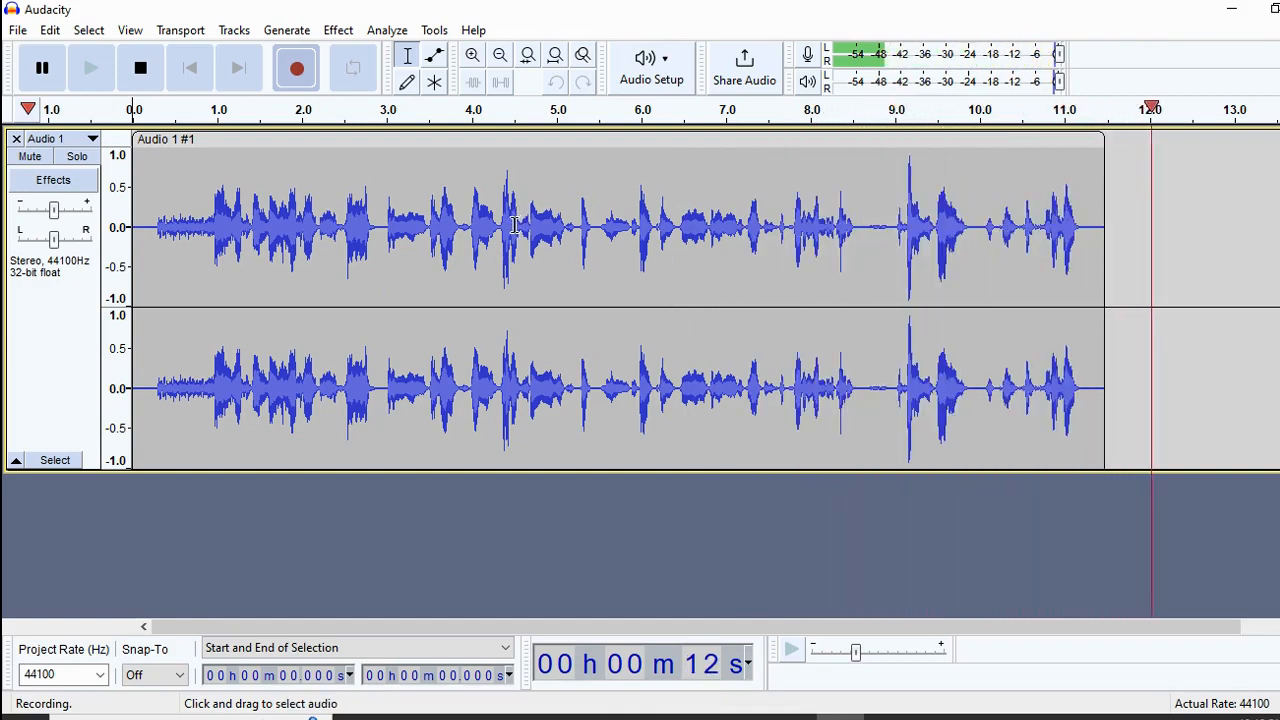
click(139, 86)
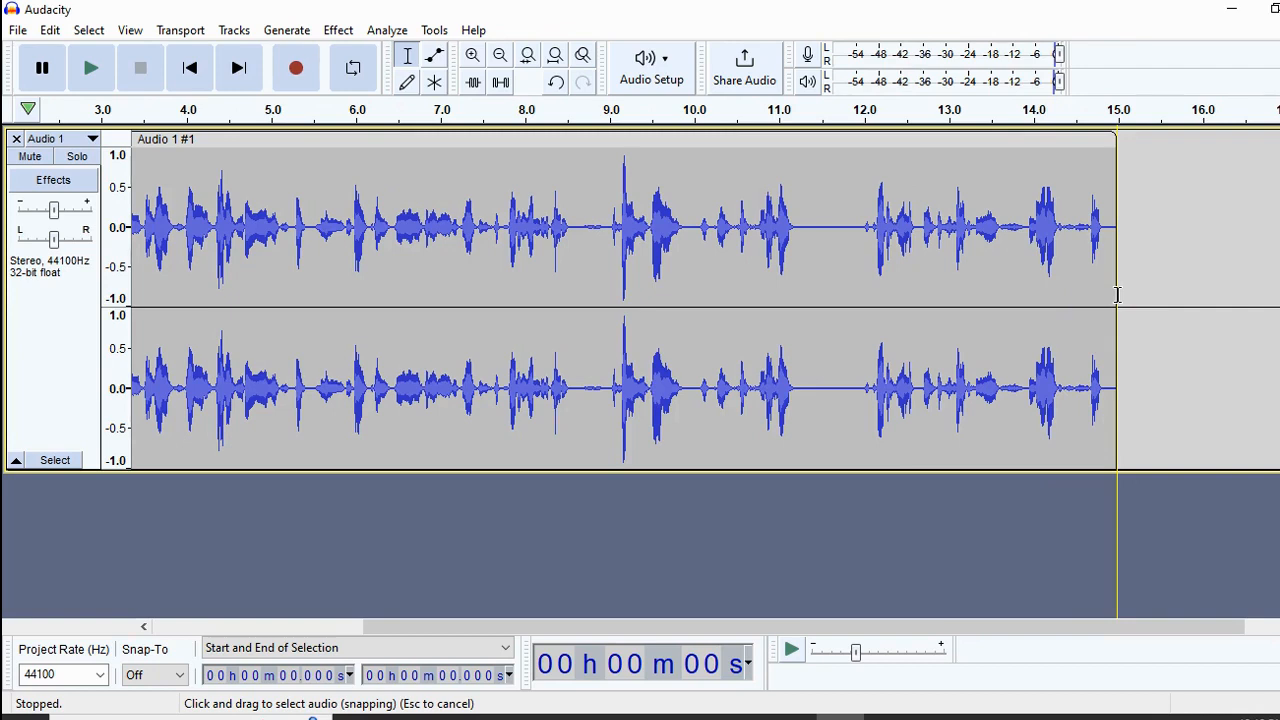
Delete the recording's tail after 11.48 s
drag(1117, 289, 819, 289)
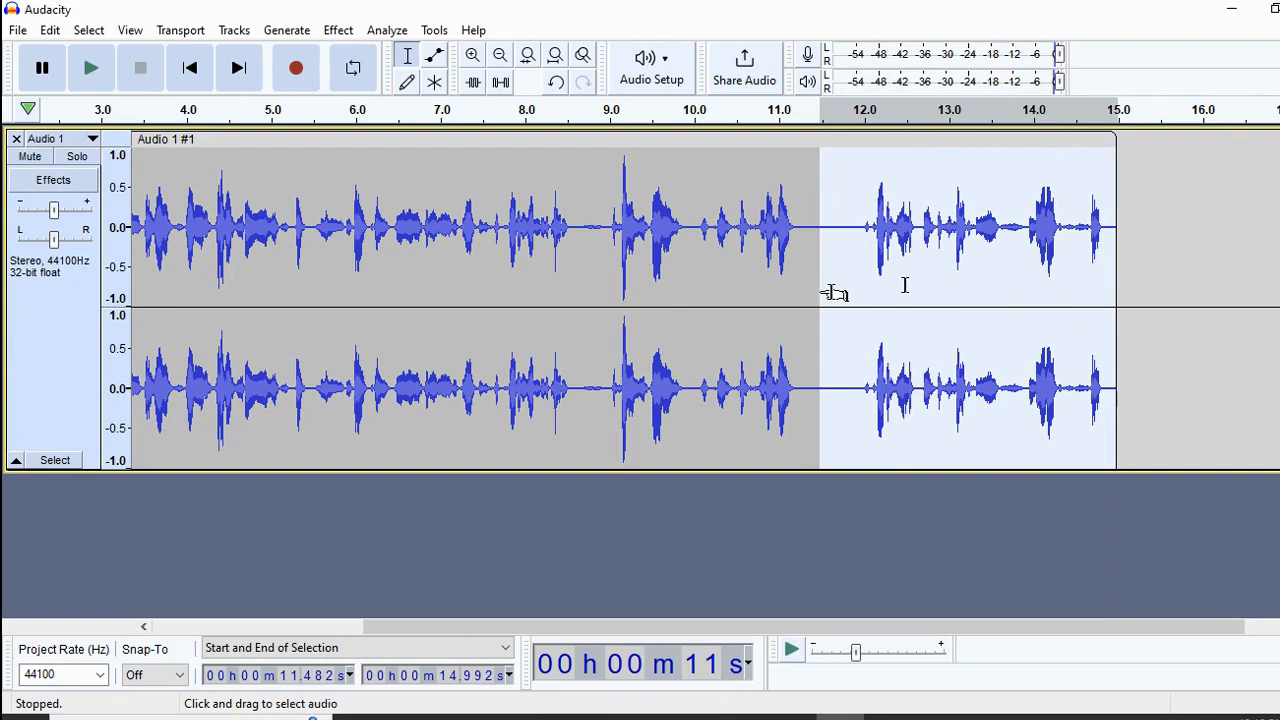
key(Delete)
drag(410, 630, 143, 634)
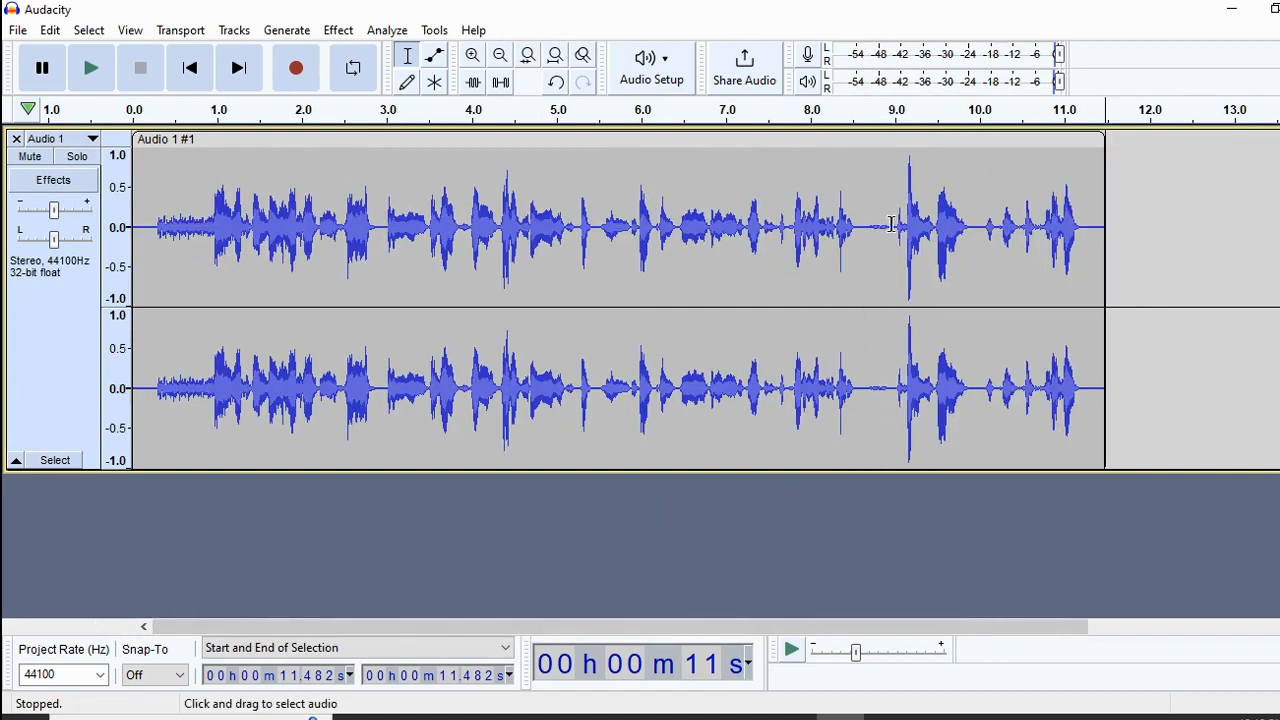
Cut the short pause near 8.6 s and the opening 0.29 s, then replay the clip
drag(893, 227, 860, 229)
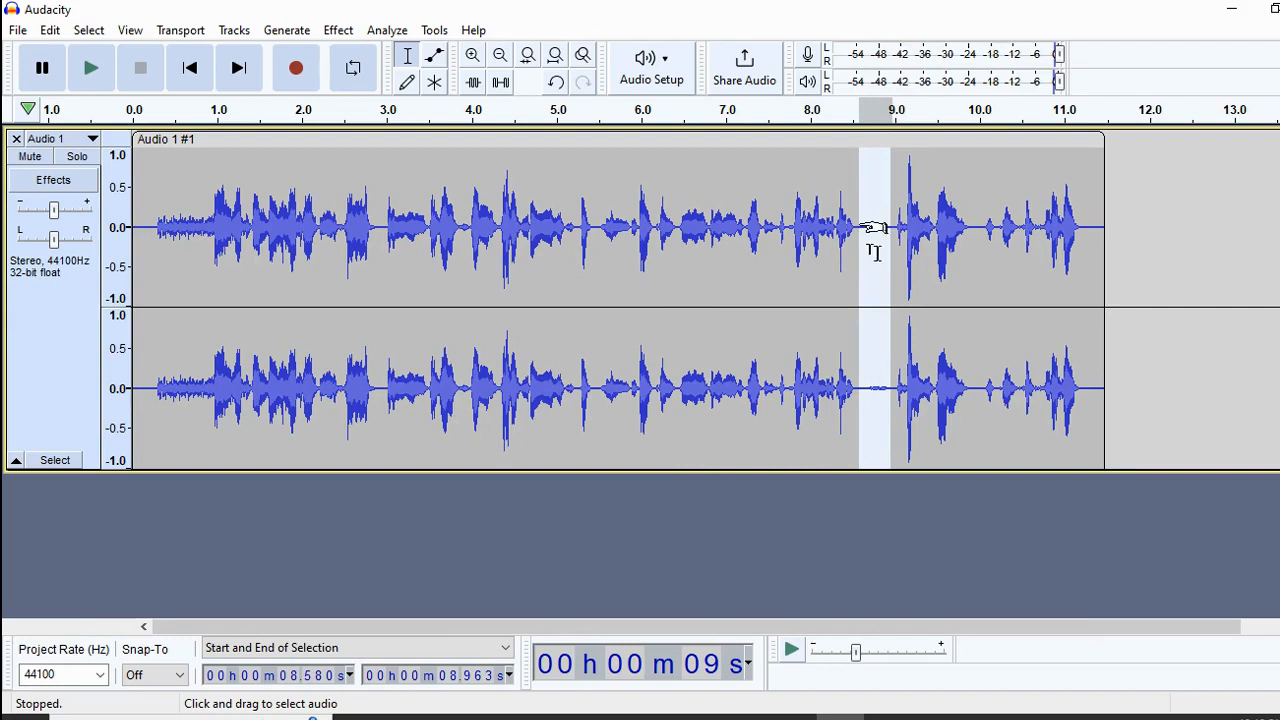
key(Delete)
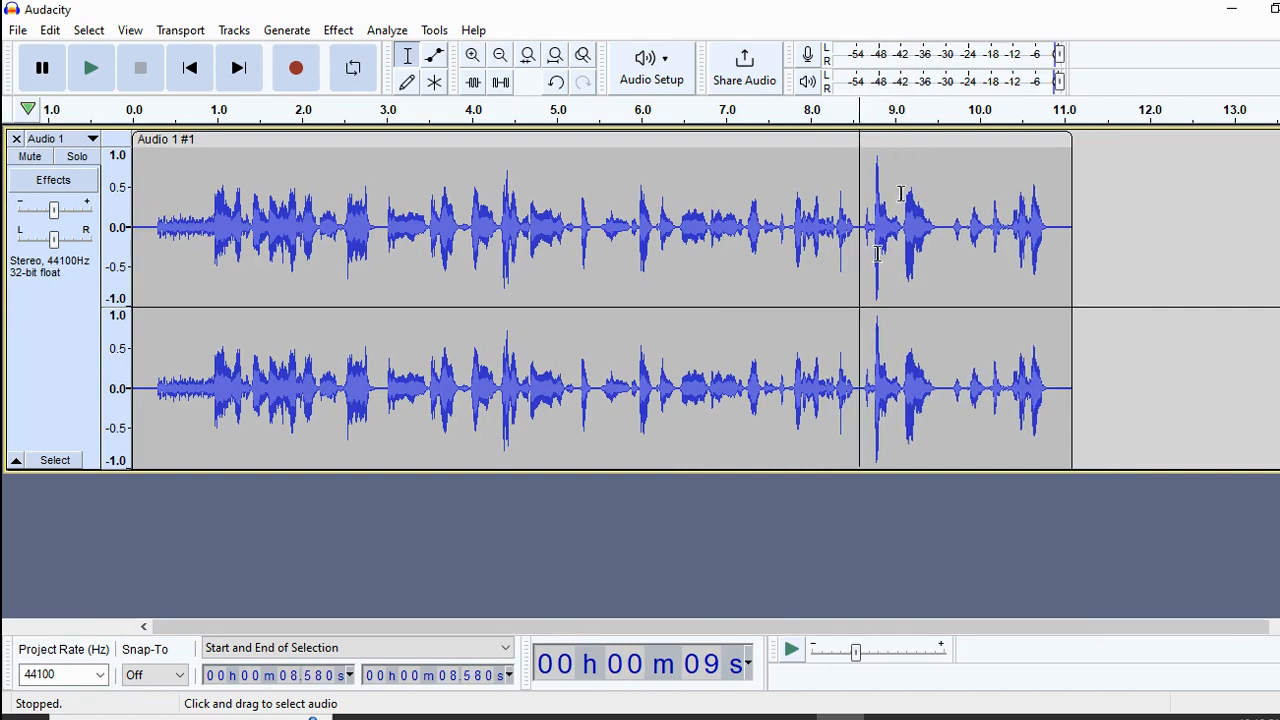
drag(156, 228, 131, 229)
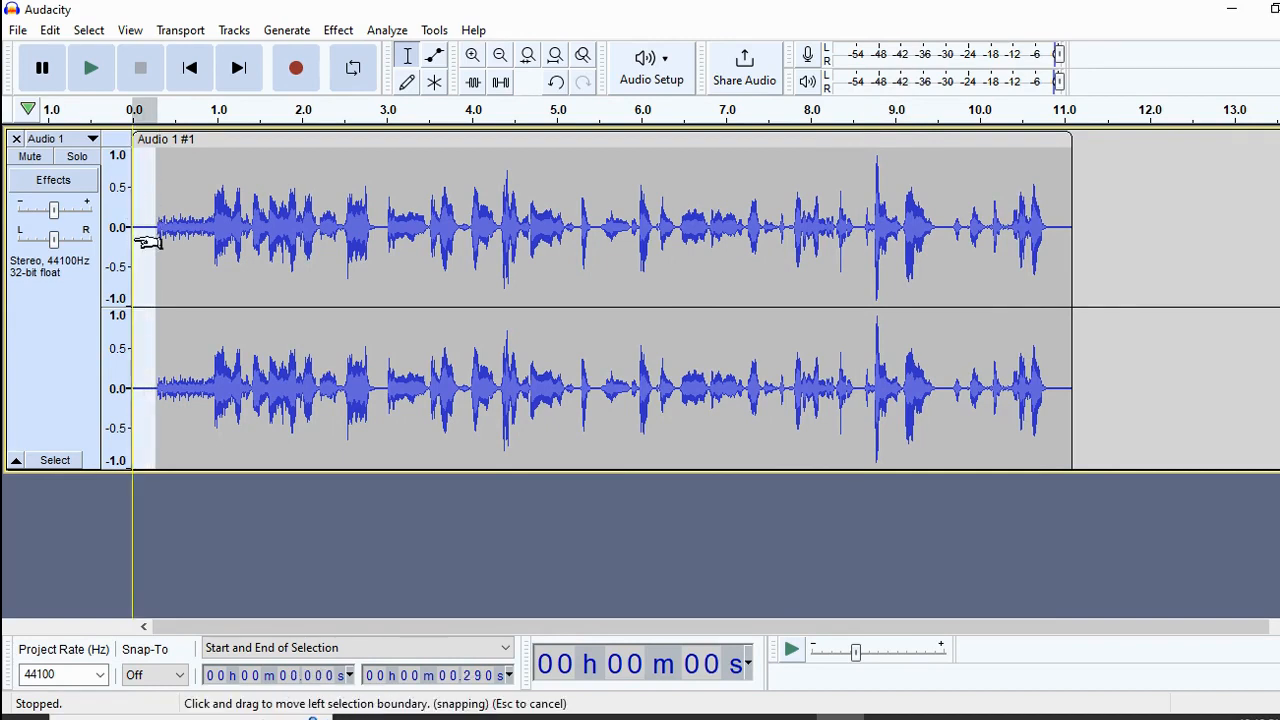
key(Delete)
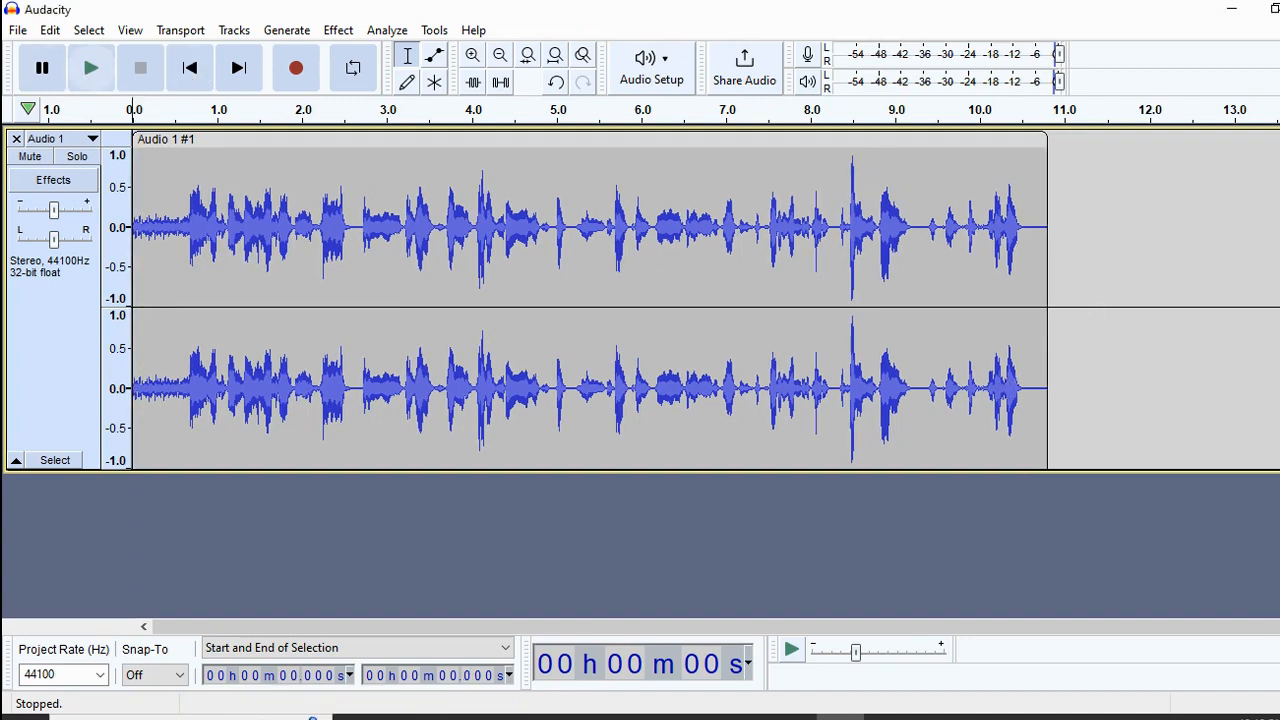
click(90, 72)
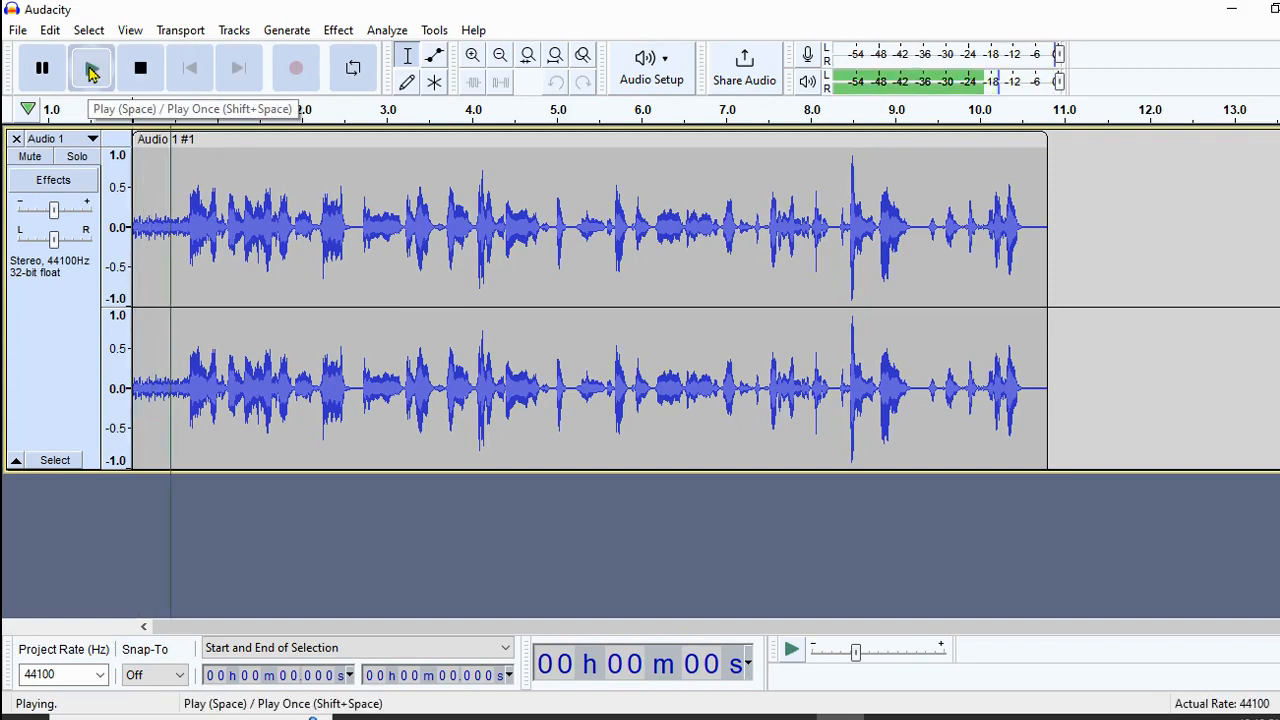
click(140, 68)
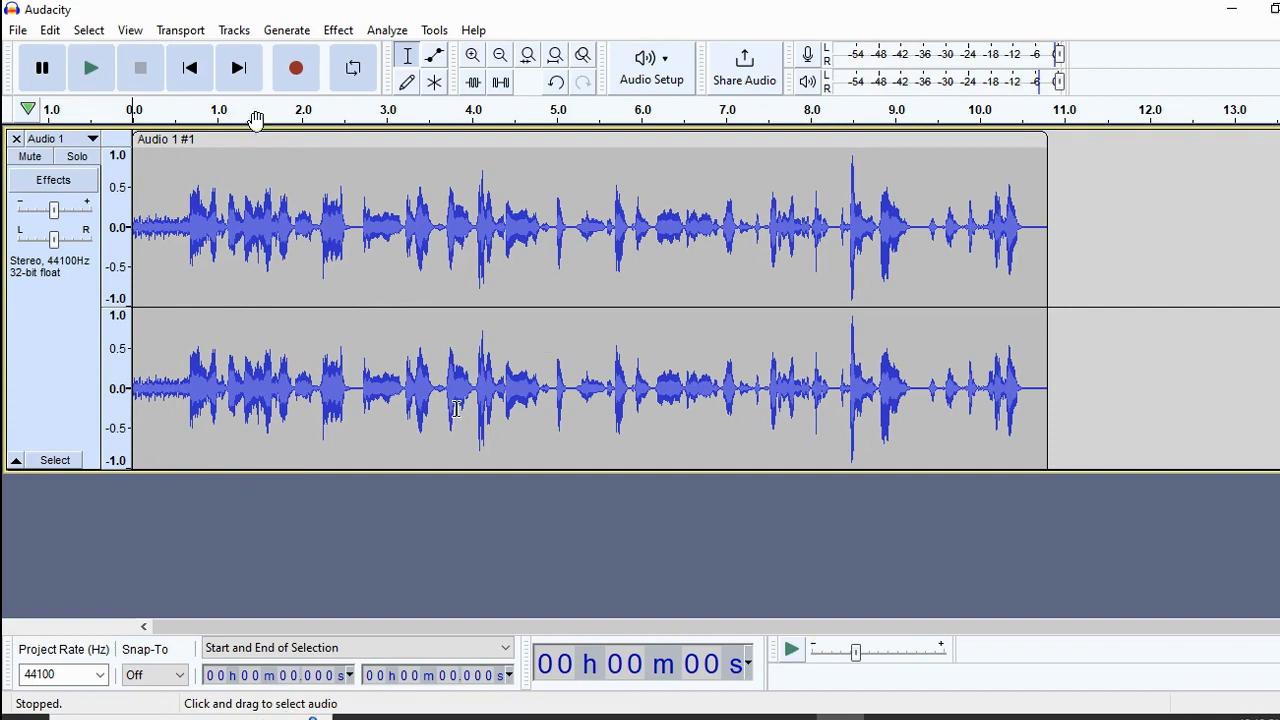
Export the trimmed clip as casa.mp3 into Desktop's Flashcard Recordings folder with empty metadata tags
click(18, 32)
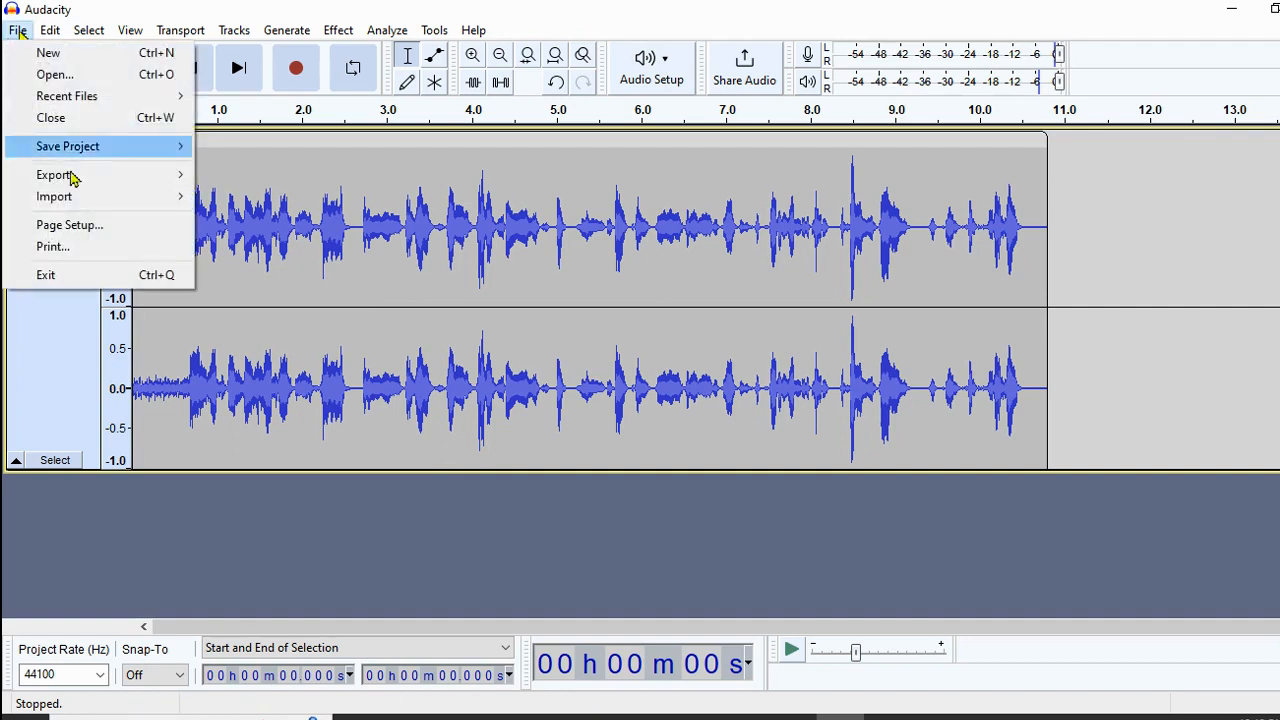
mouse_move(96, 177)
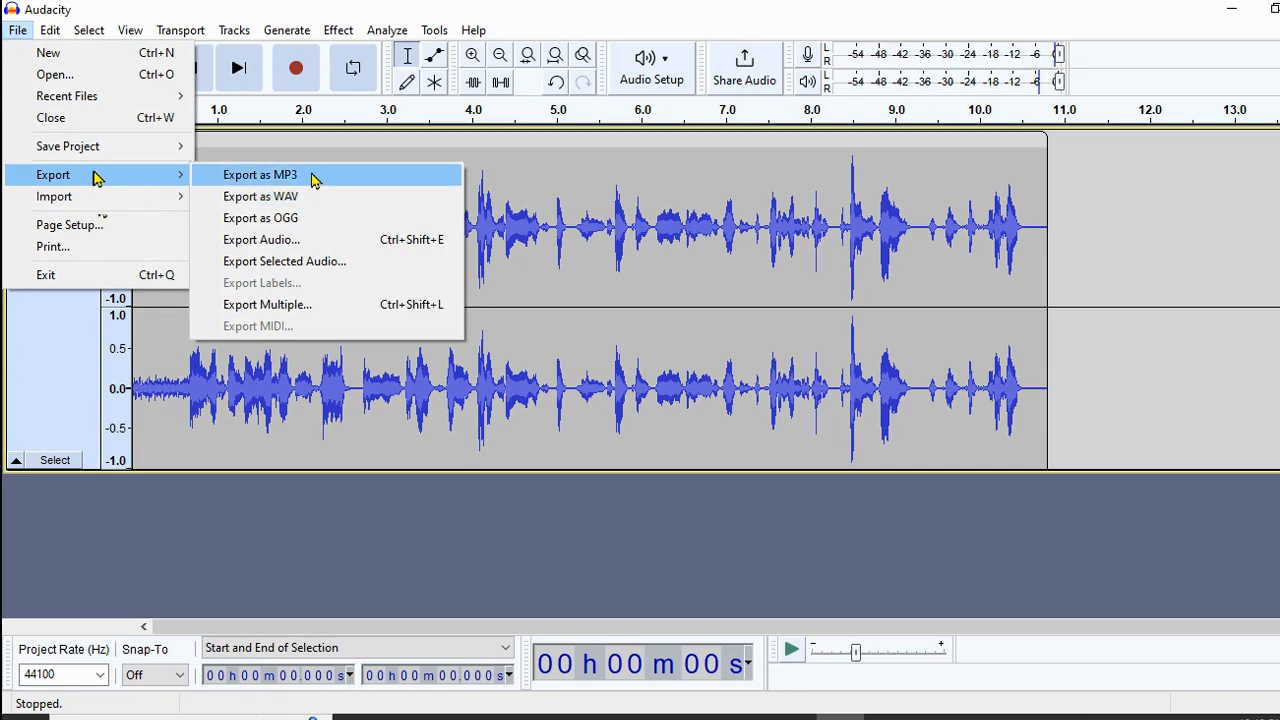
click(260, 175)
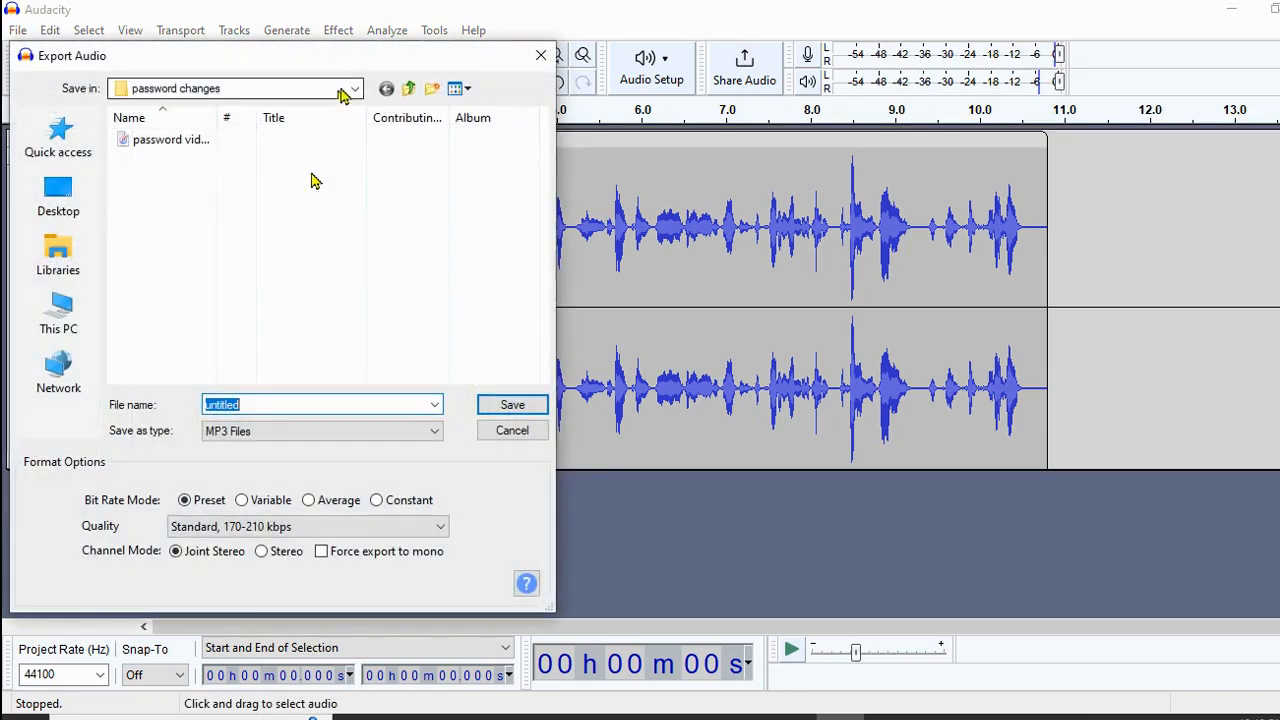
click(84, 195)
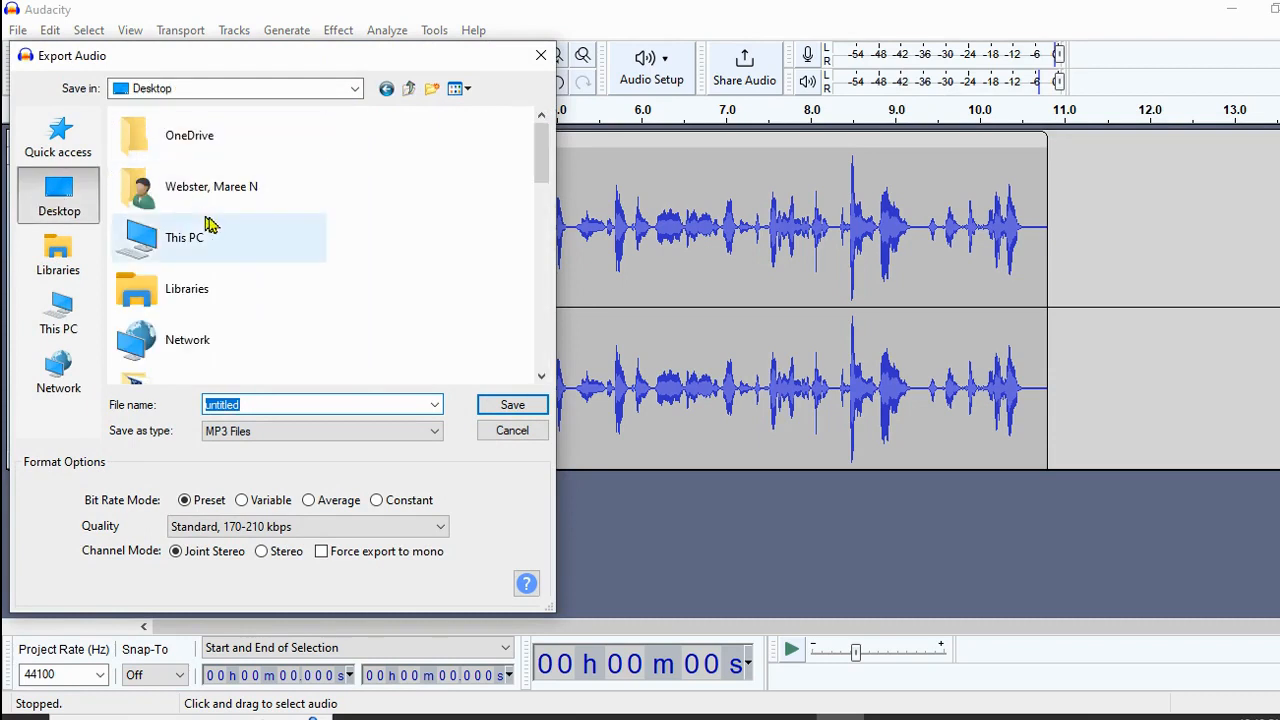
scroll(240, 250, down, 3)
scroll(220, 228, down, 2)
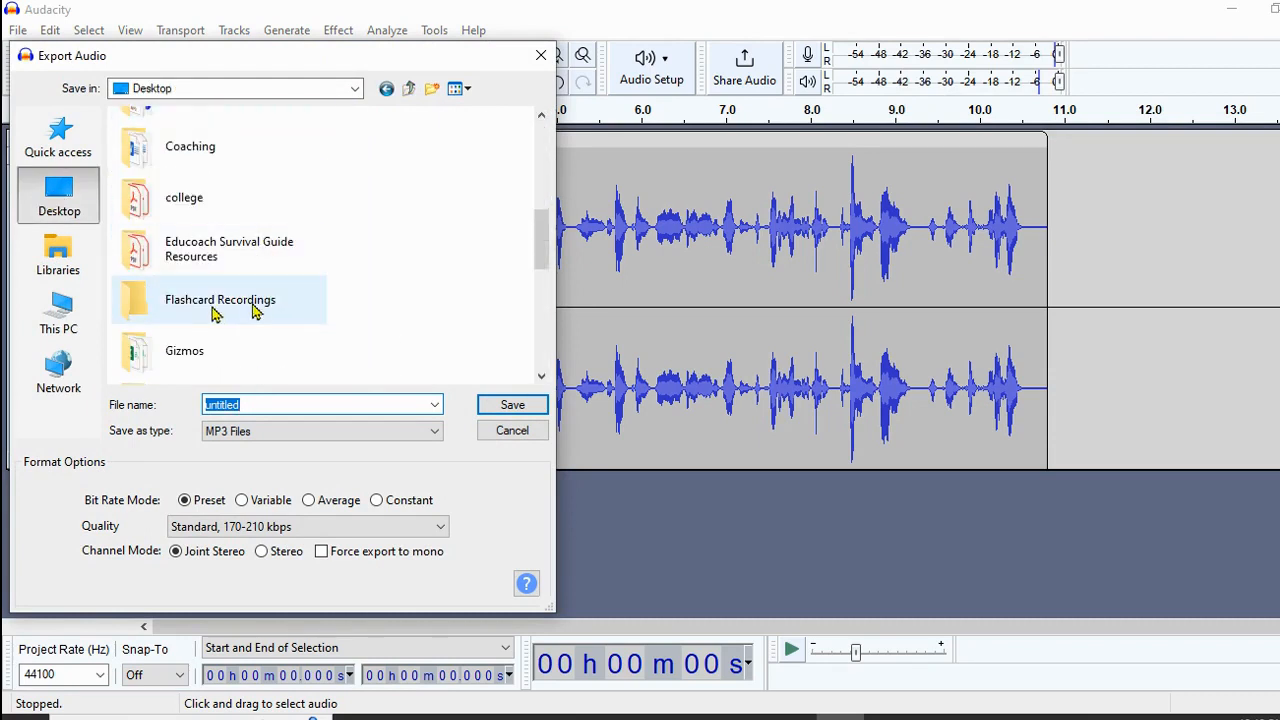
double_click(145, 310)
text(casa)
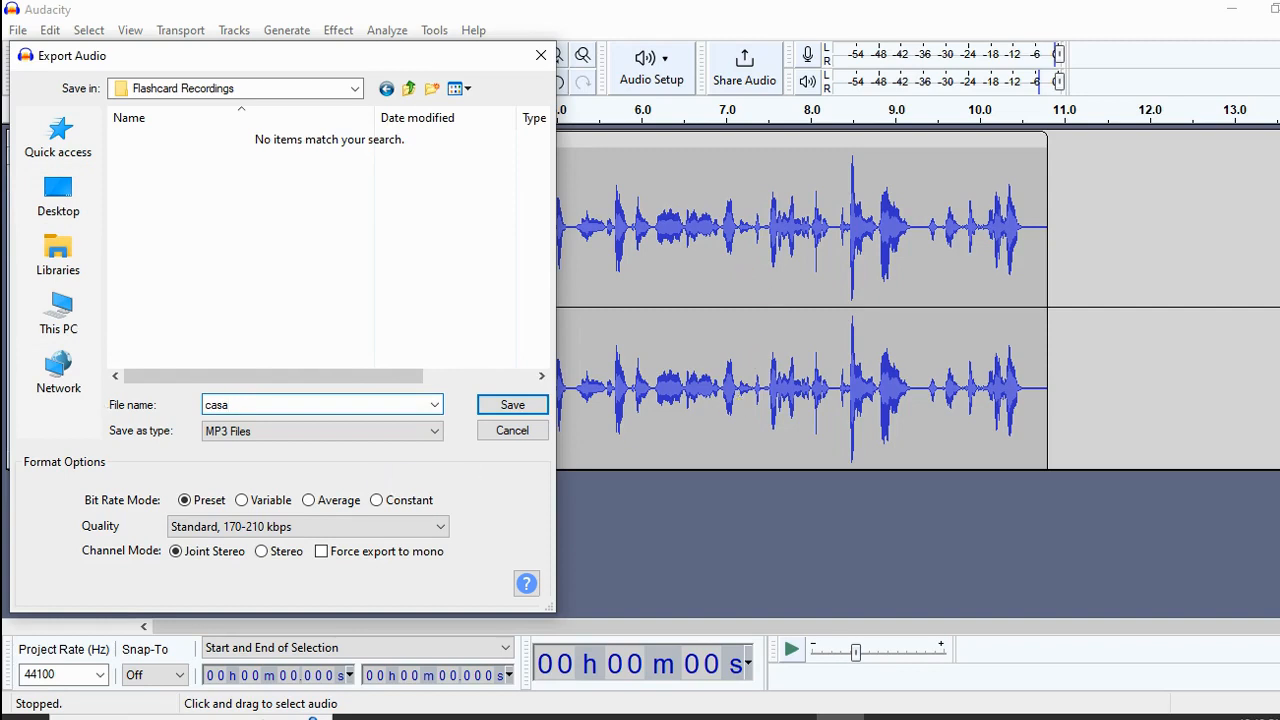
click(507, 408)
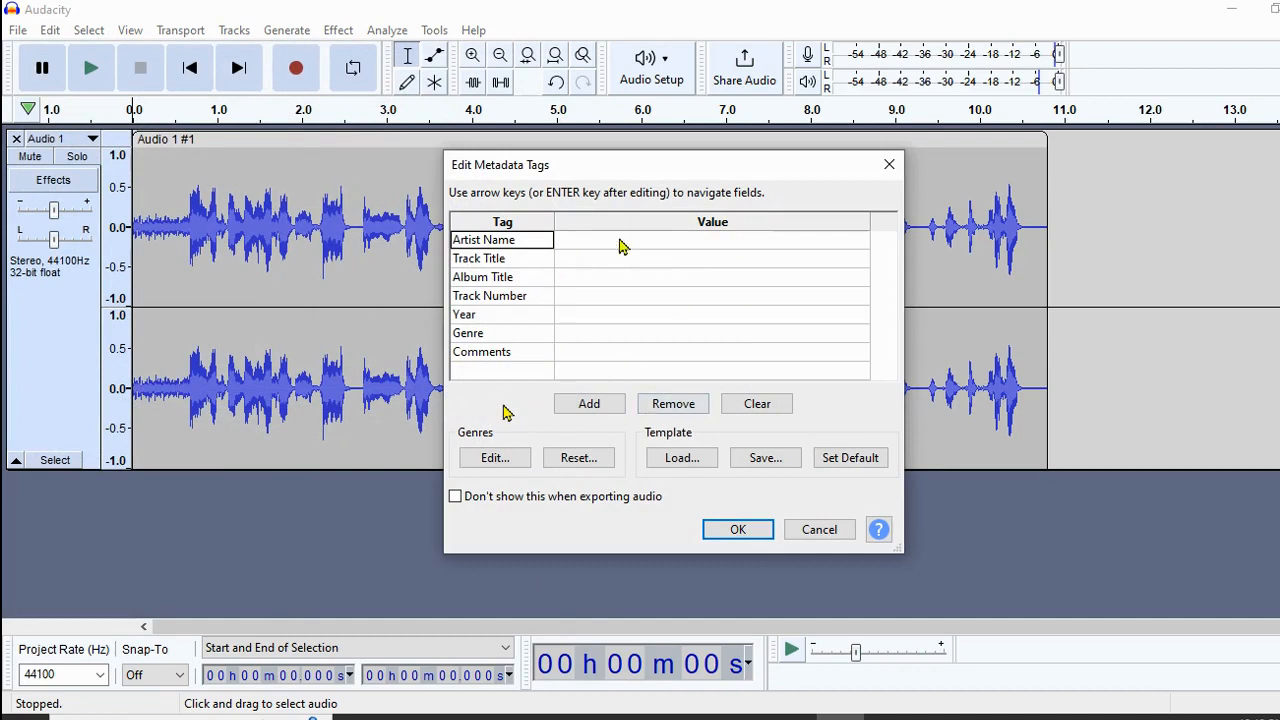
click(737, 530)
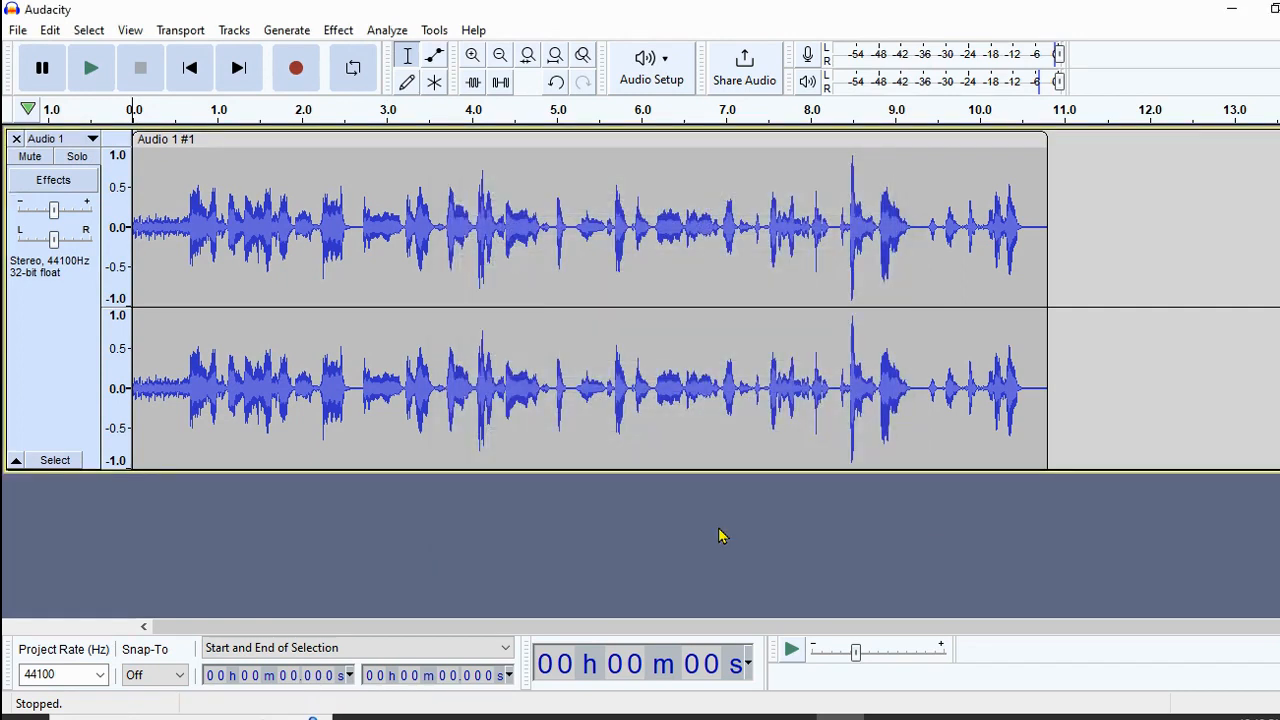
Open File Explorer and browse to the Desktop's Flashcard Recordings folder
click(551, 716)
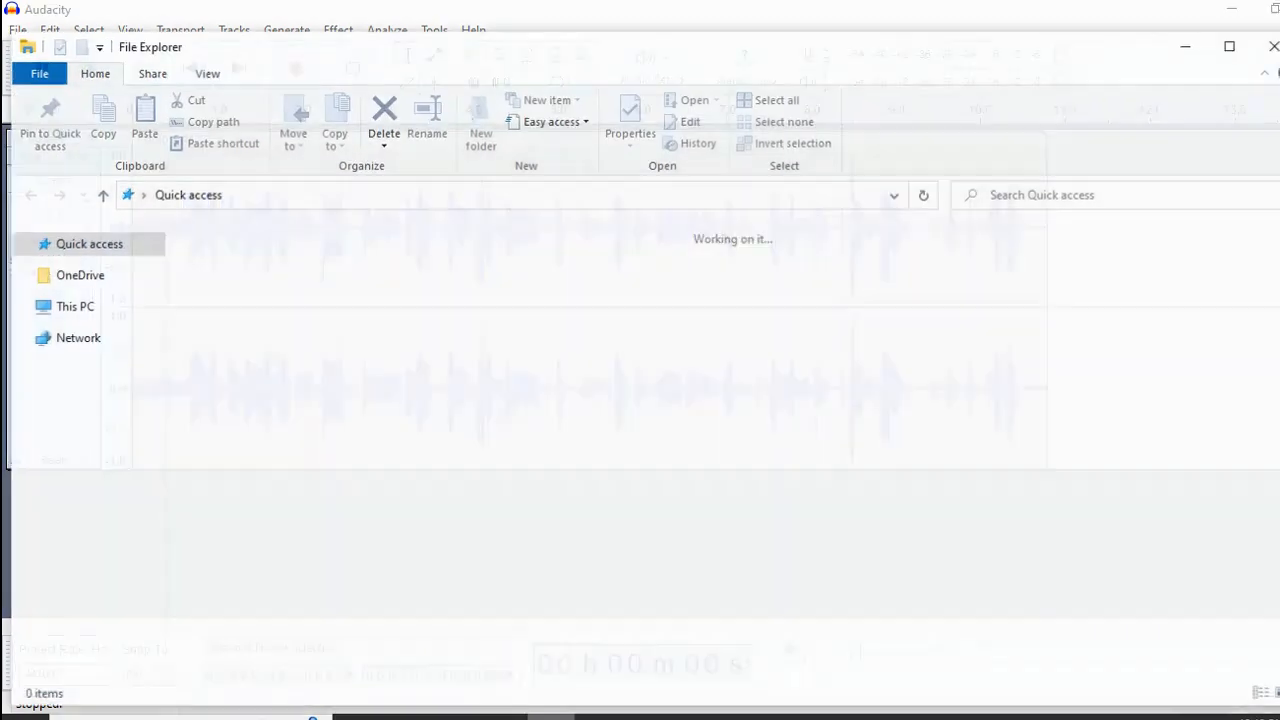
double_click(251, 280)
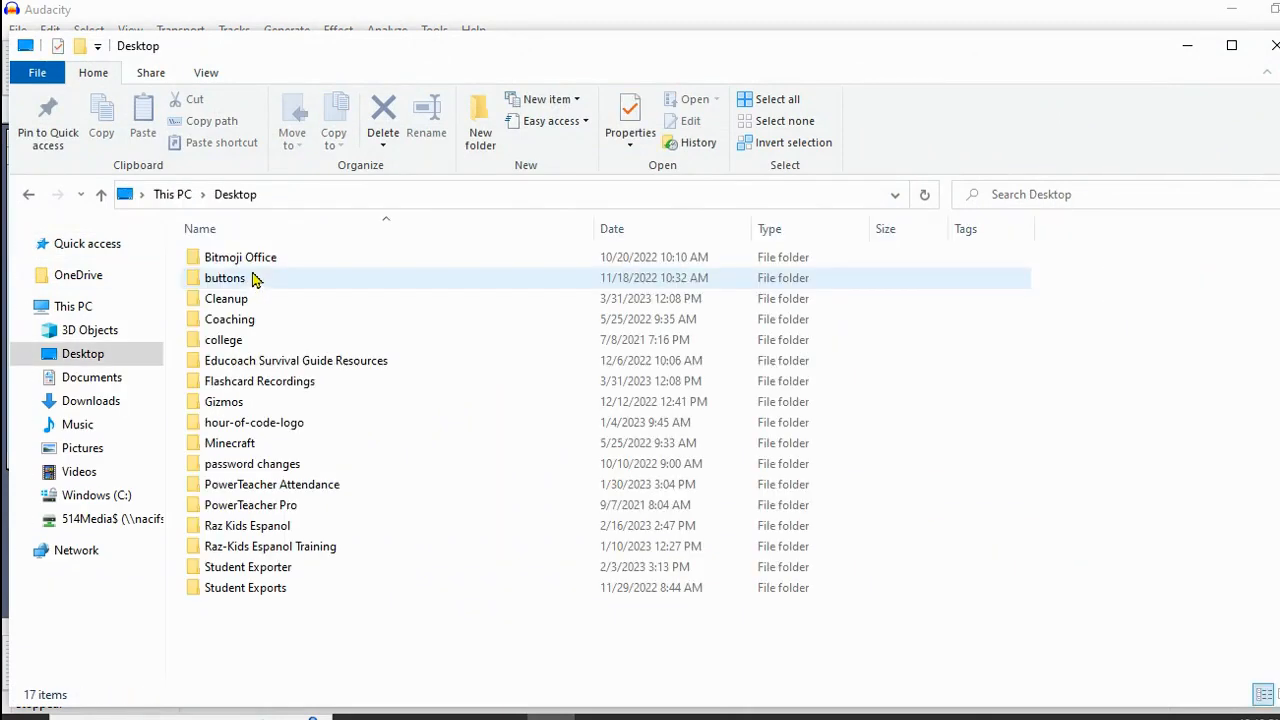
double_click(268, 383)
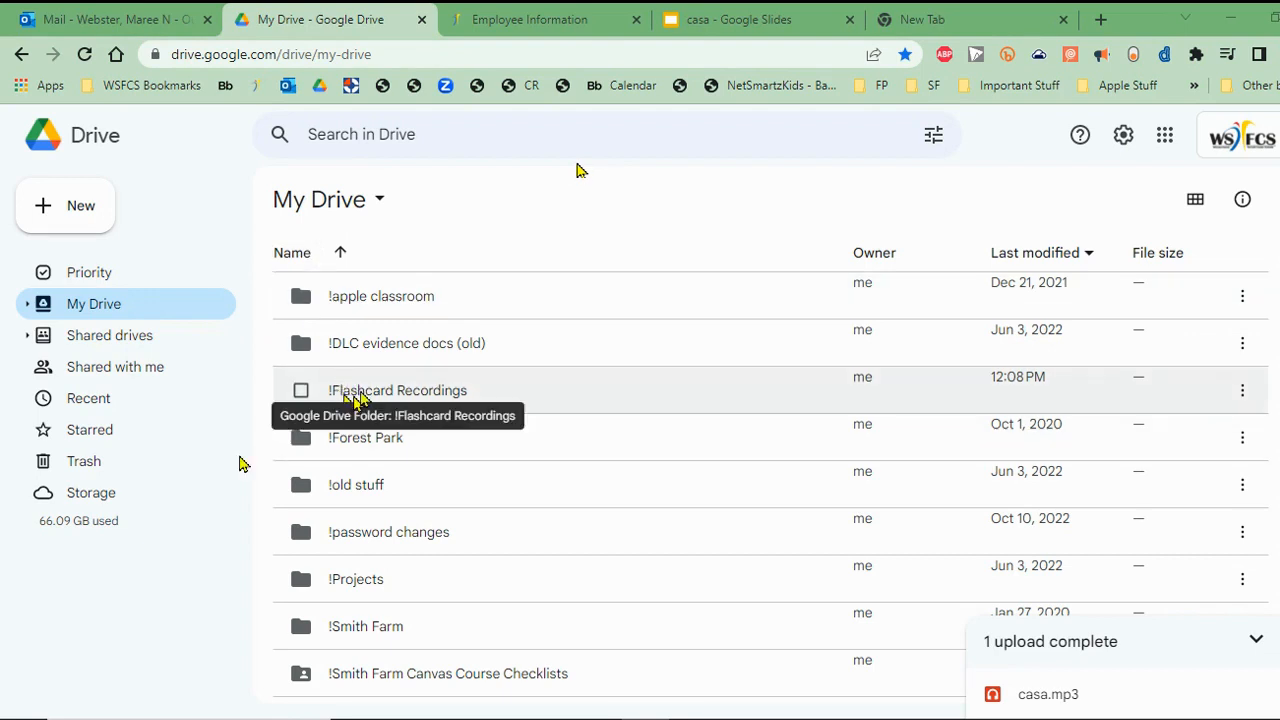
Upload casa.mp3 into Drive's !Flashcard Recordings folder, then switch to the casa presentation
double_click(438, 397)
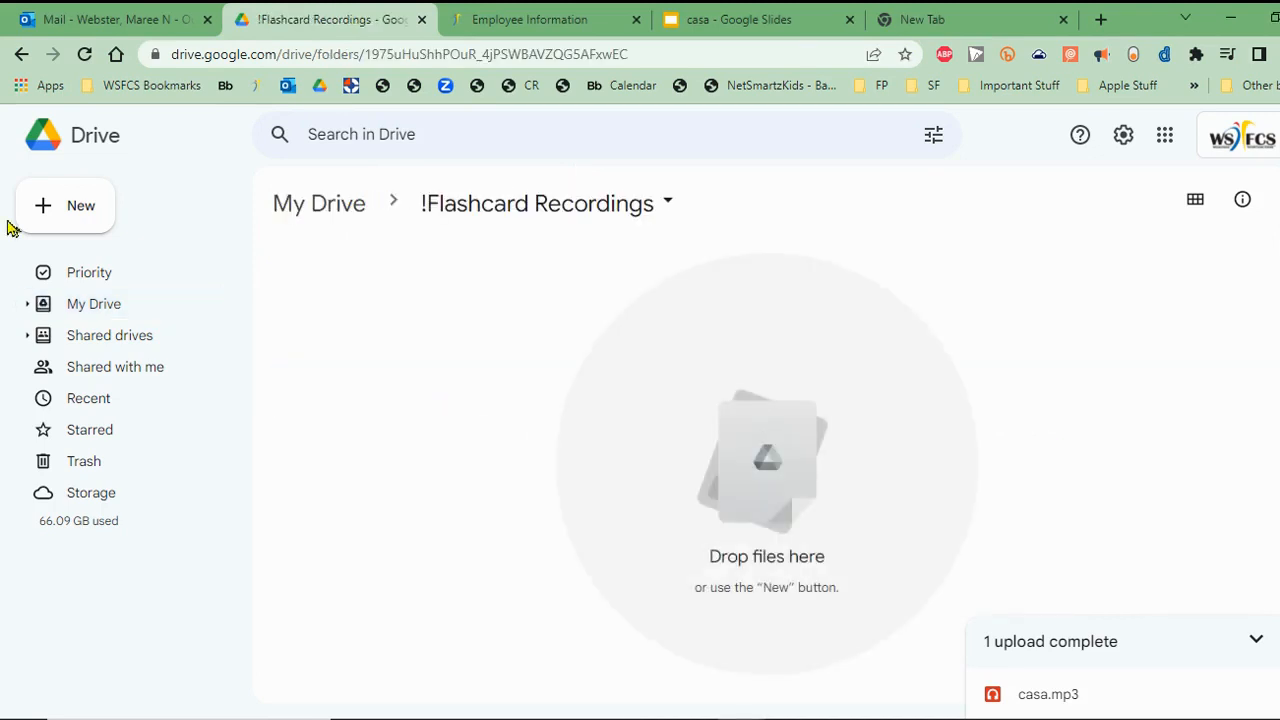
click(40, 215)
click(371, 294)
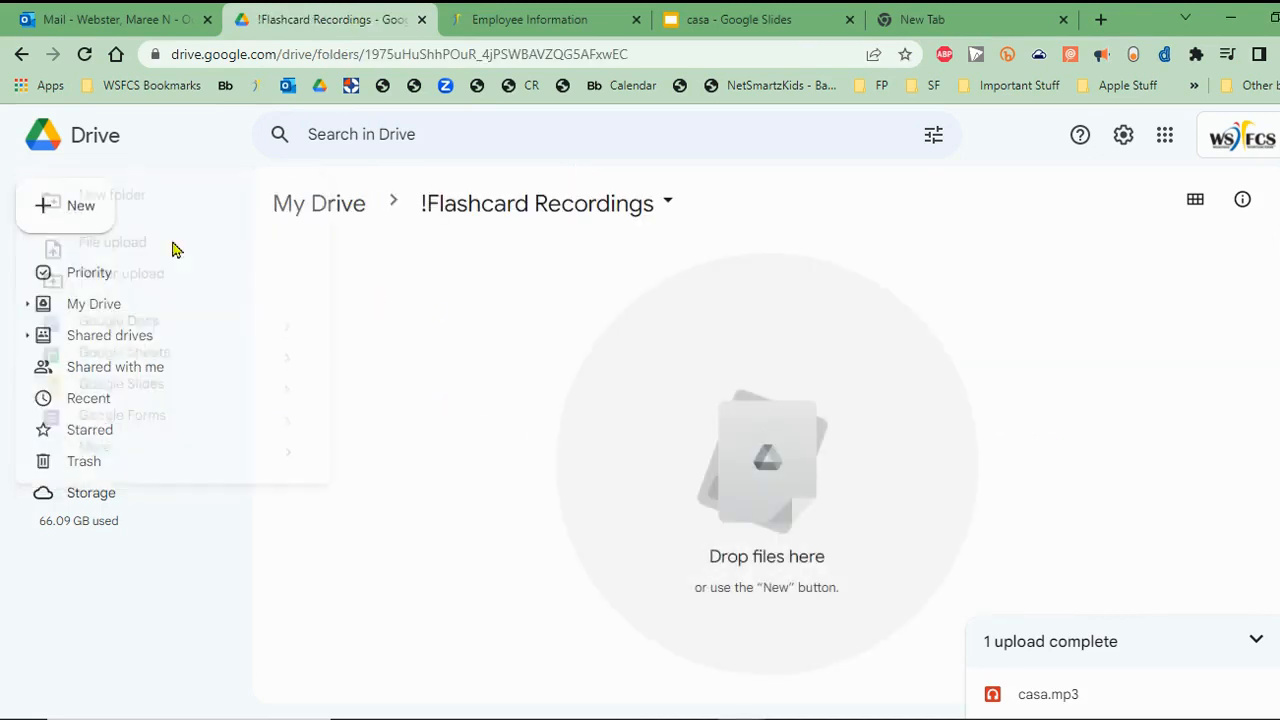
click(80, 206)
click(143, 248)
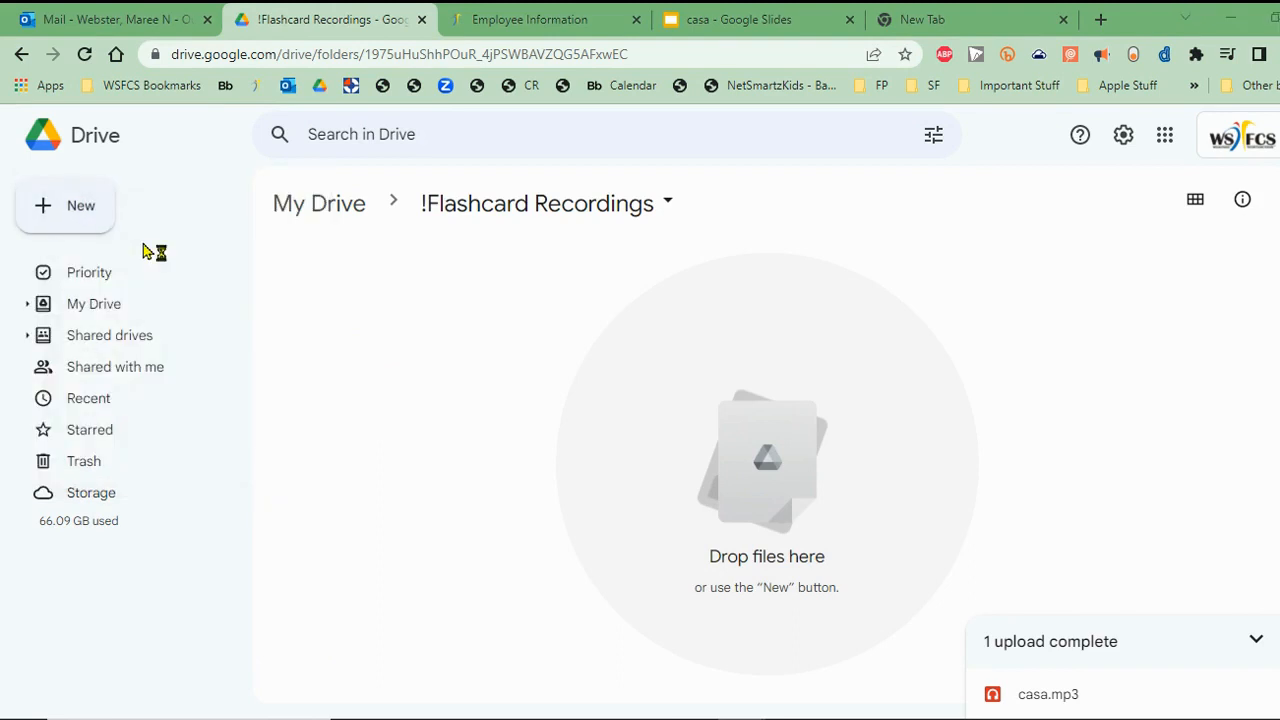
double_click(250, 270)
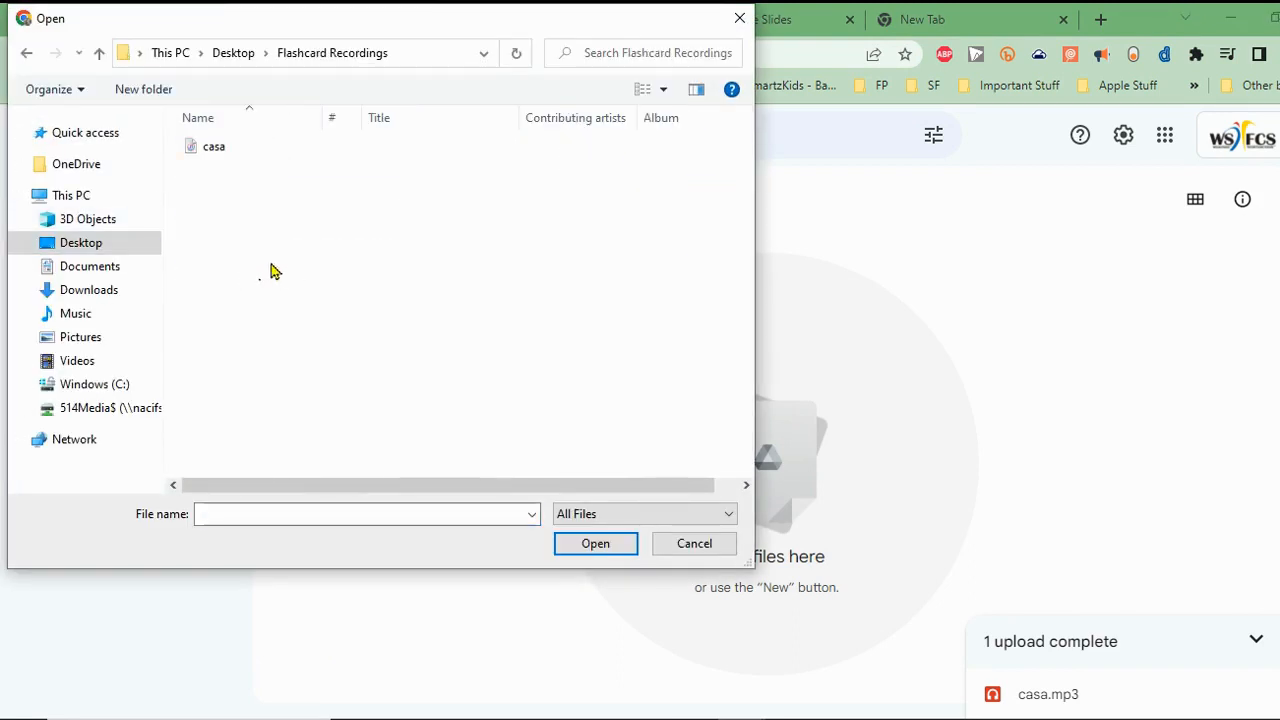
click(200, 148)
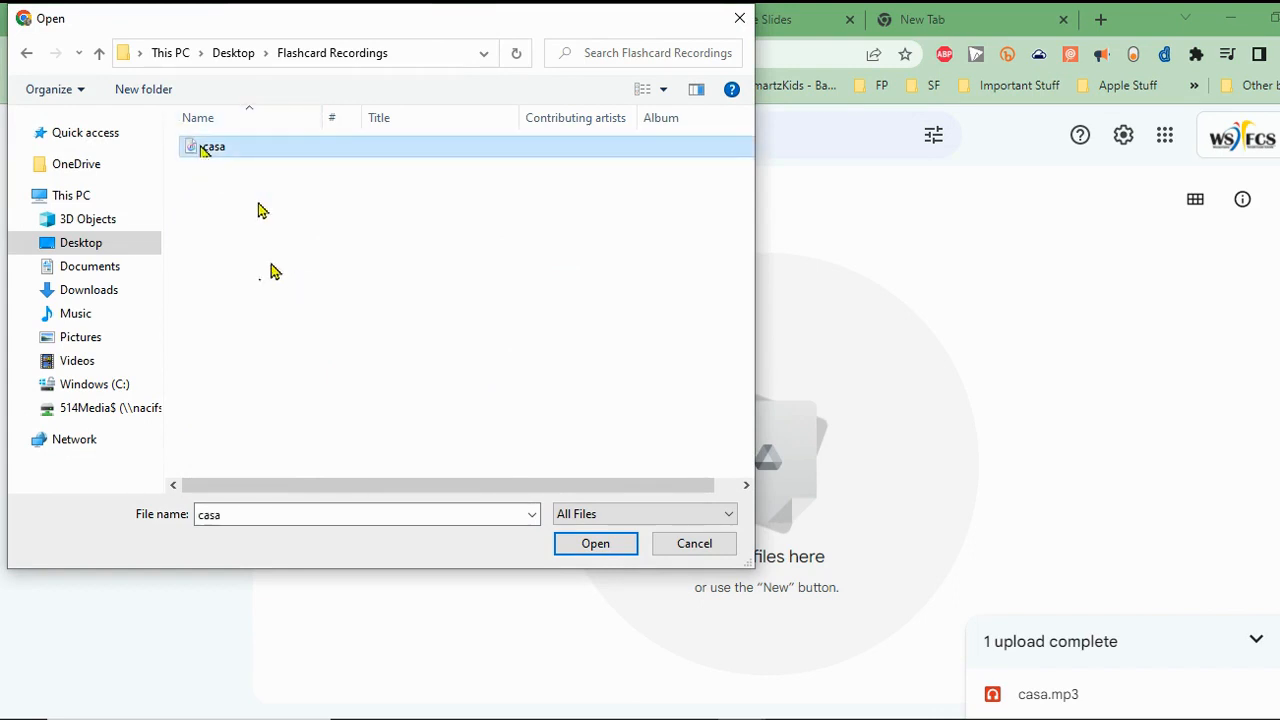
click(594, 545)
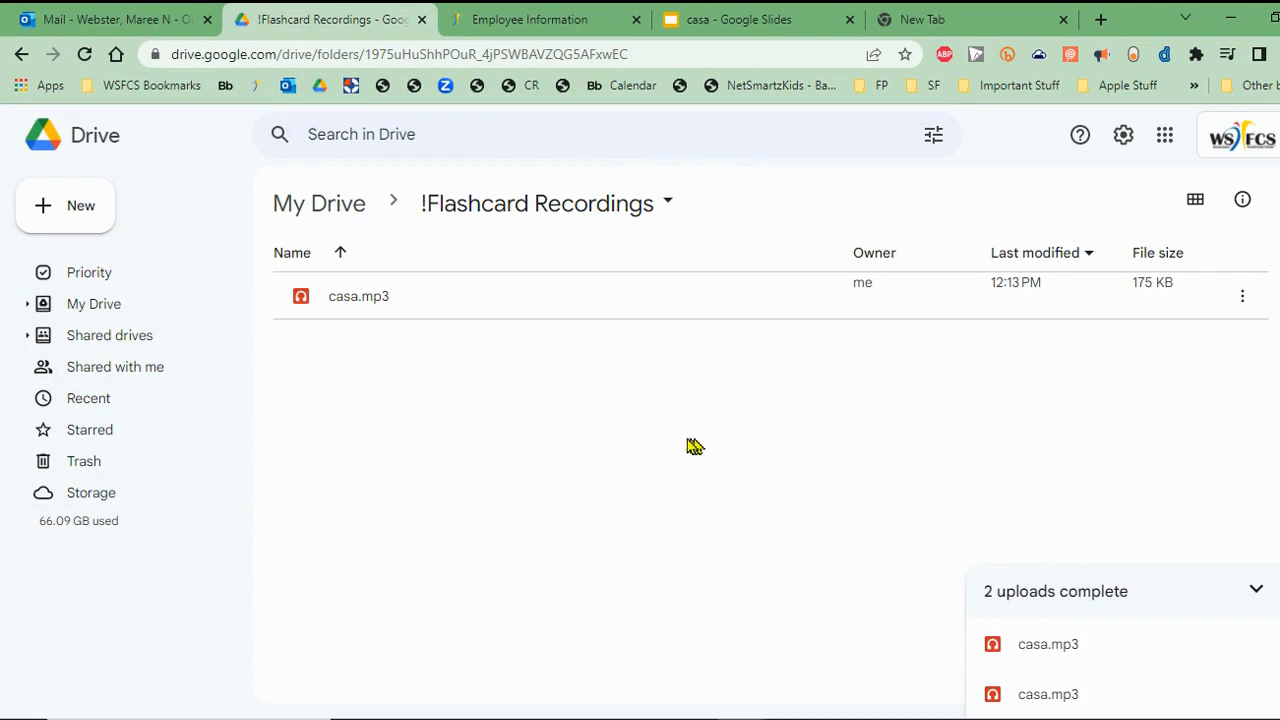
click(745, 22)
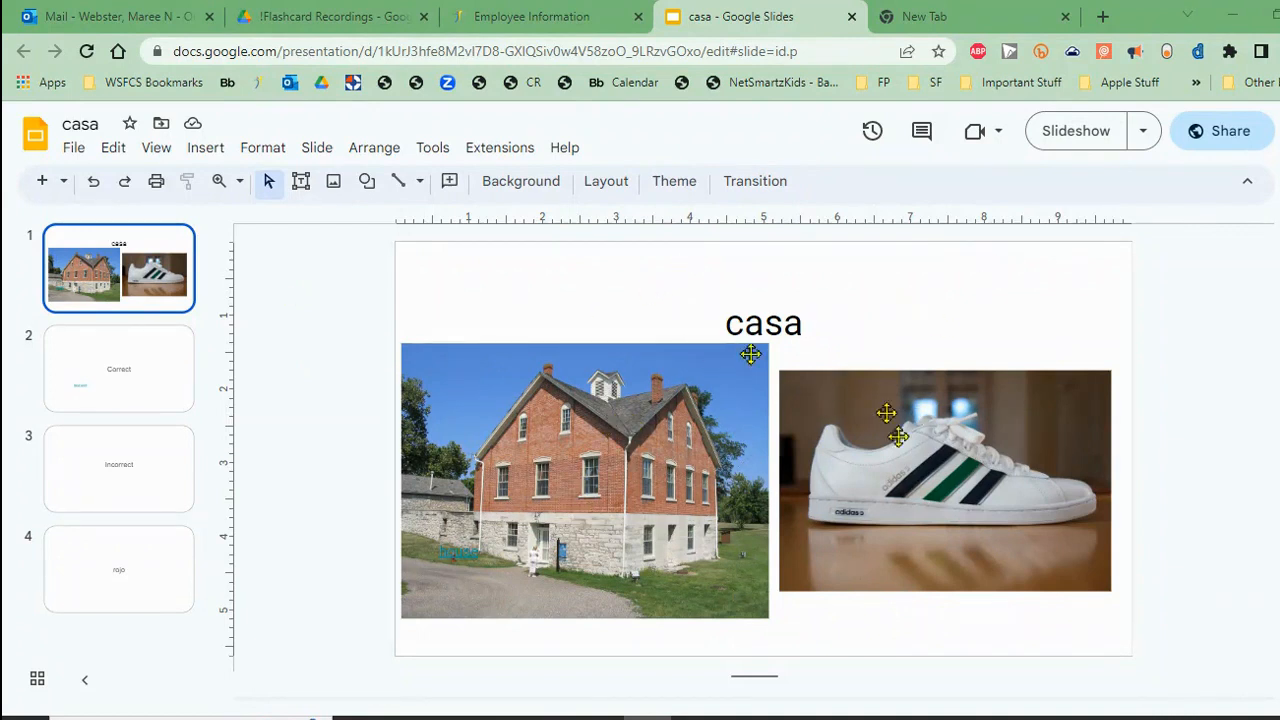
Insert casa.mp3 from My Drive's !Flashcard Recordings folder onto the casa slide as audio
click(193, 150)
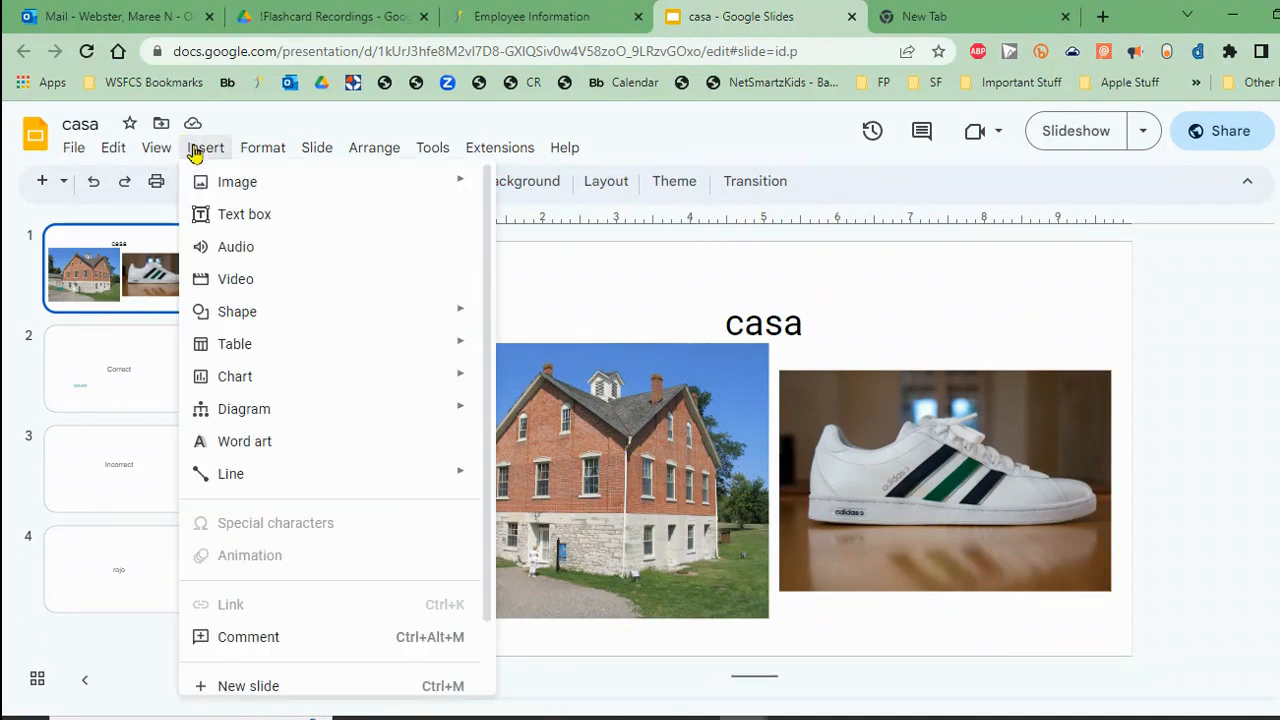
click(212, 250)
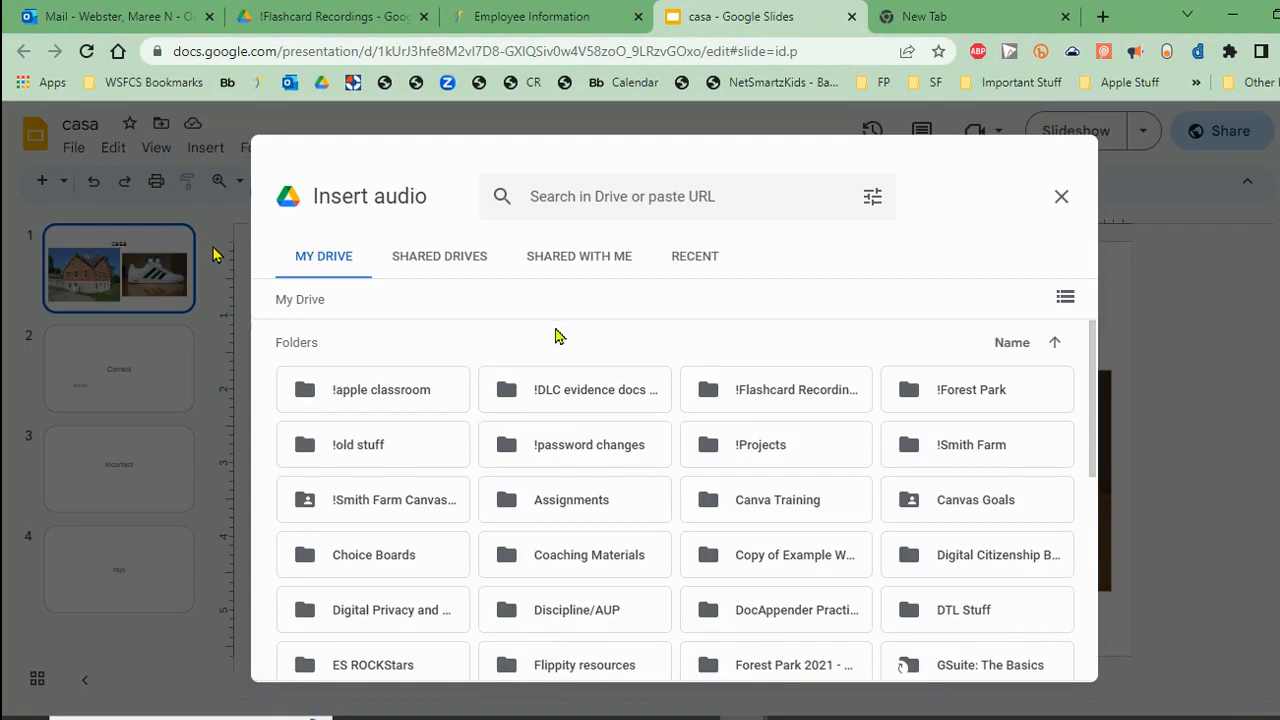
double_click(770, 390)
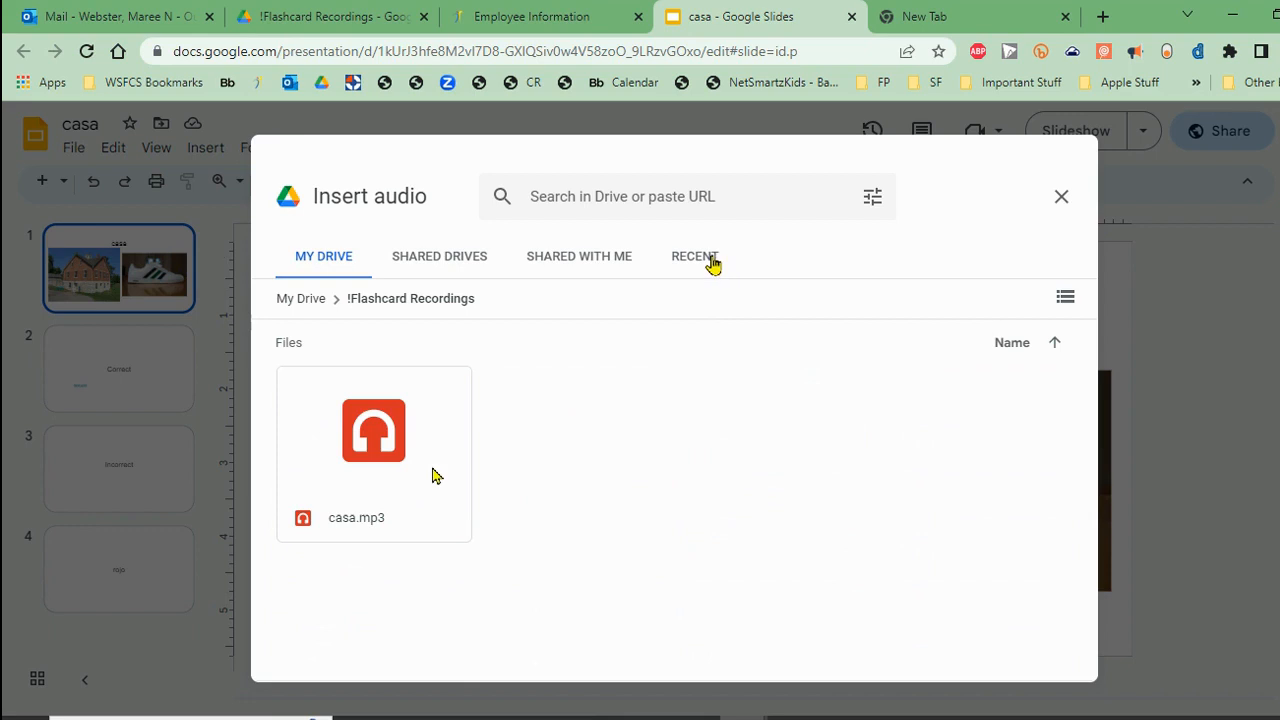
click(300, 298)
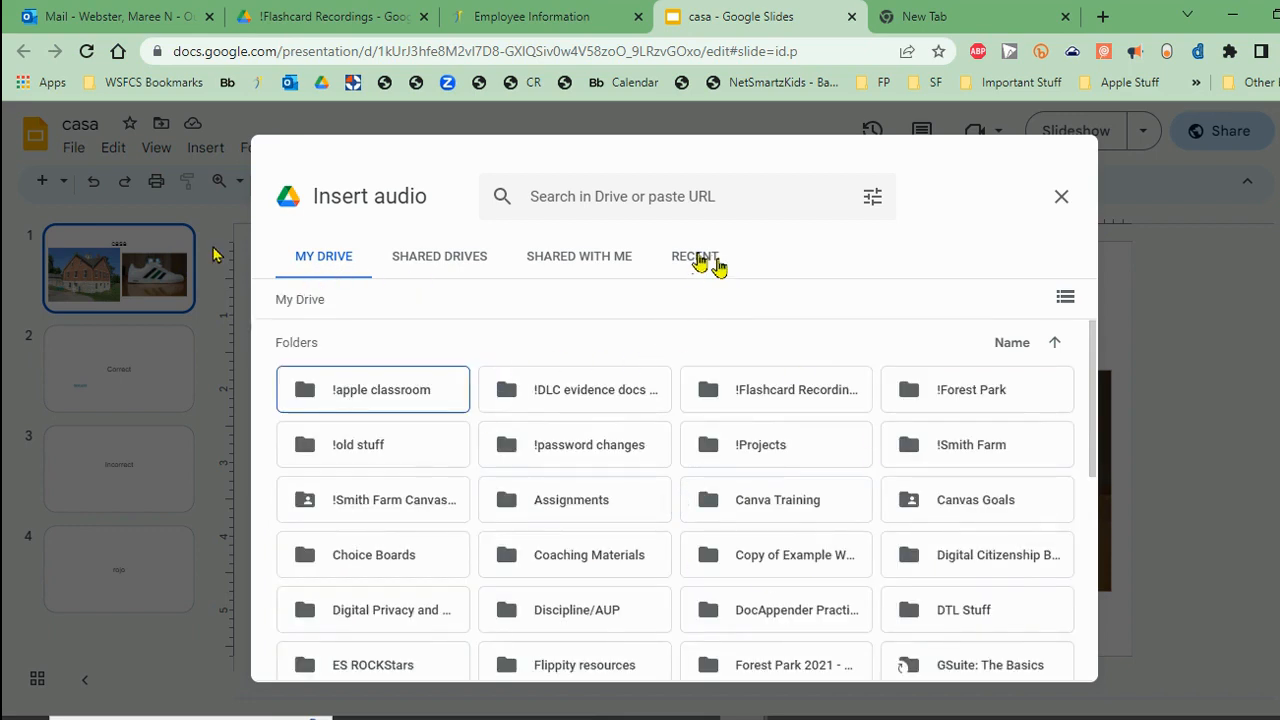
click(700, 258)
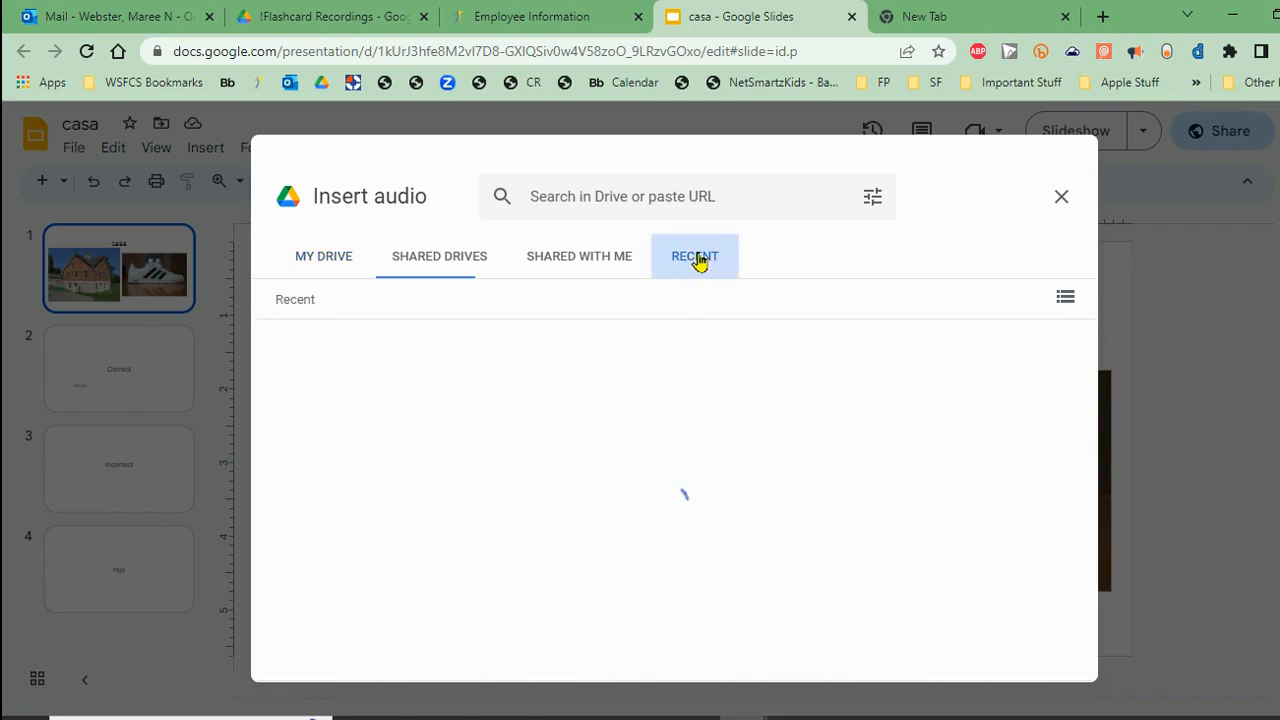
click(328, 258)
double_click(722, 384)
click(370, 452)
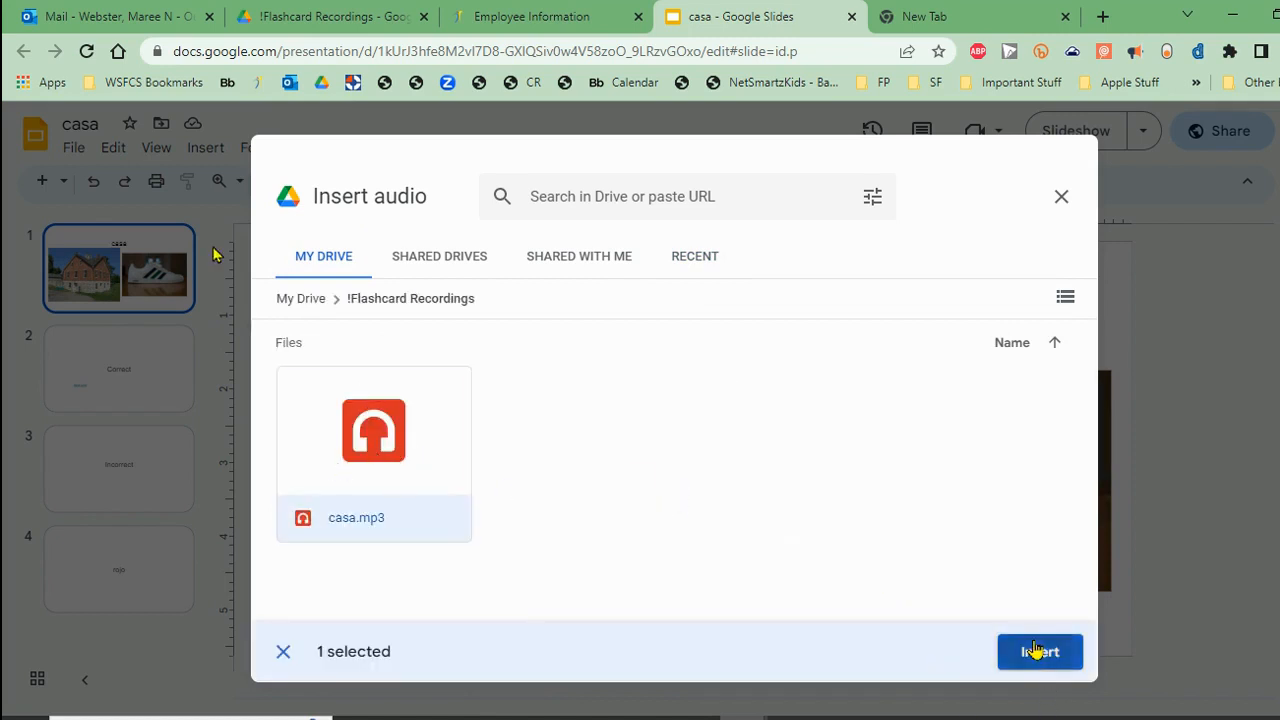
click(1037, 652)
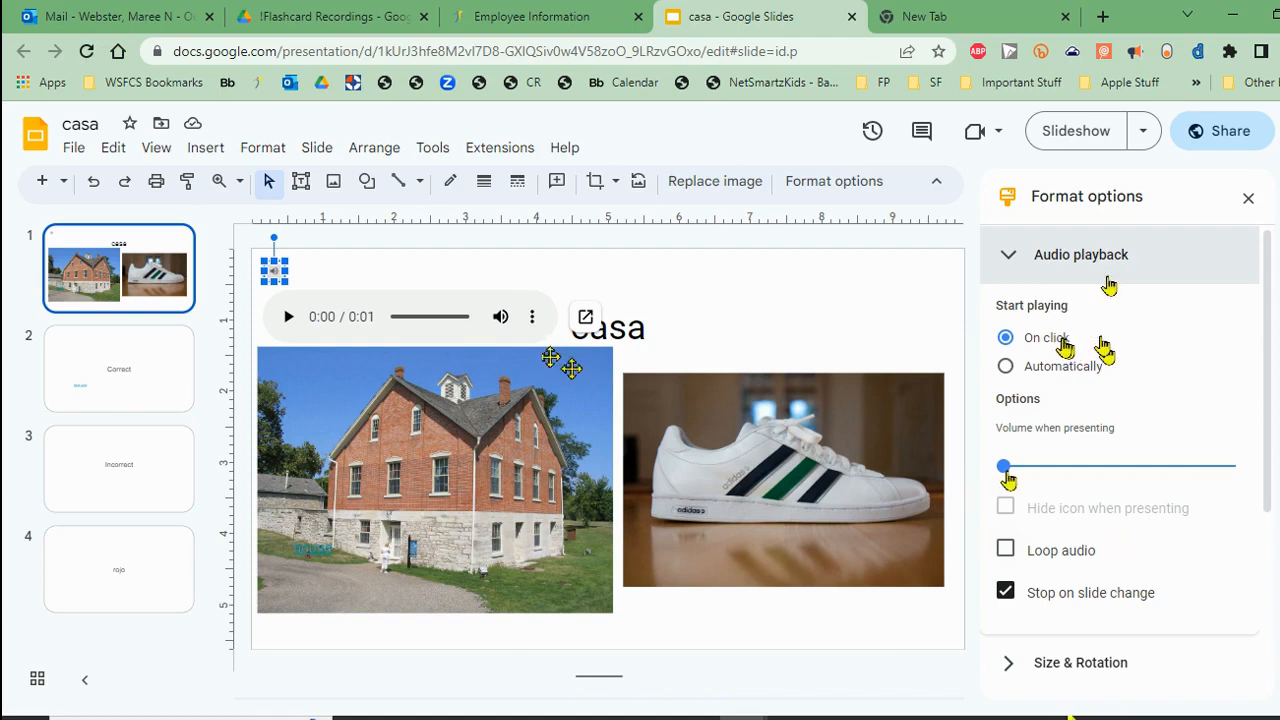
Raise the audio's presenting volume, keep On click playback, and close Format options
drag(1004, 466, 1218, 474)
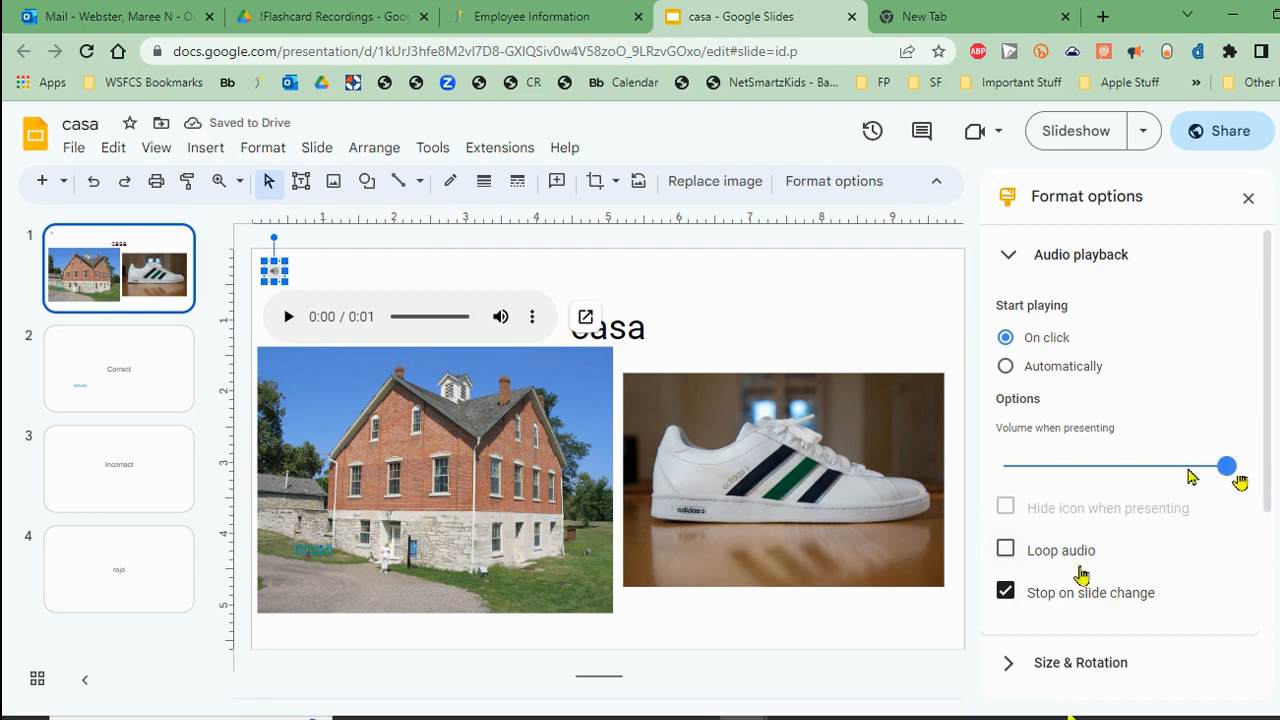
scroll(1138, 520, down, 1)
scroll(1138, 525, down, 3)
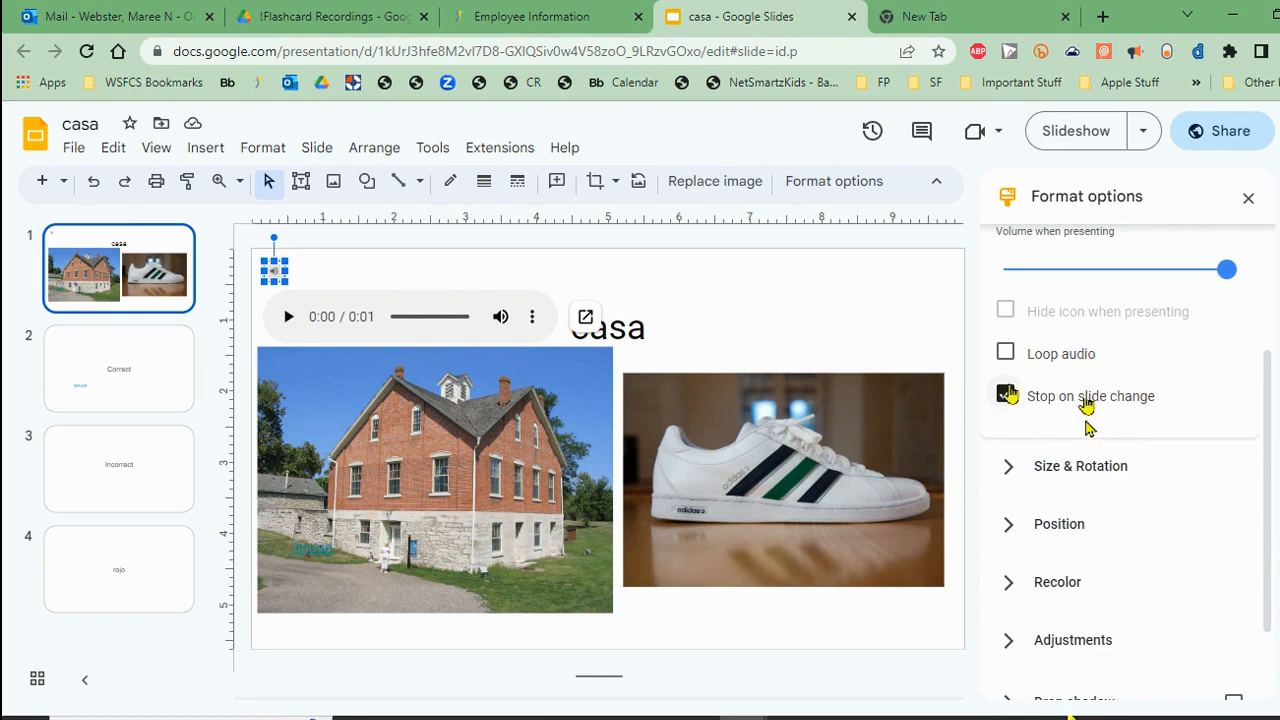
scroll(1190, 455, down, 1)
scroll(1208, 462, up, 3)
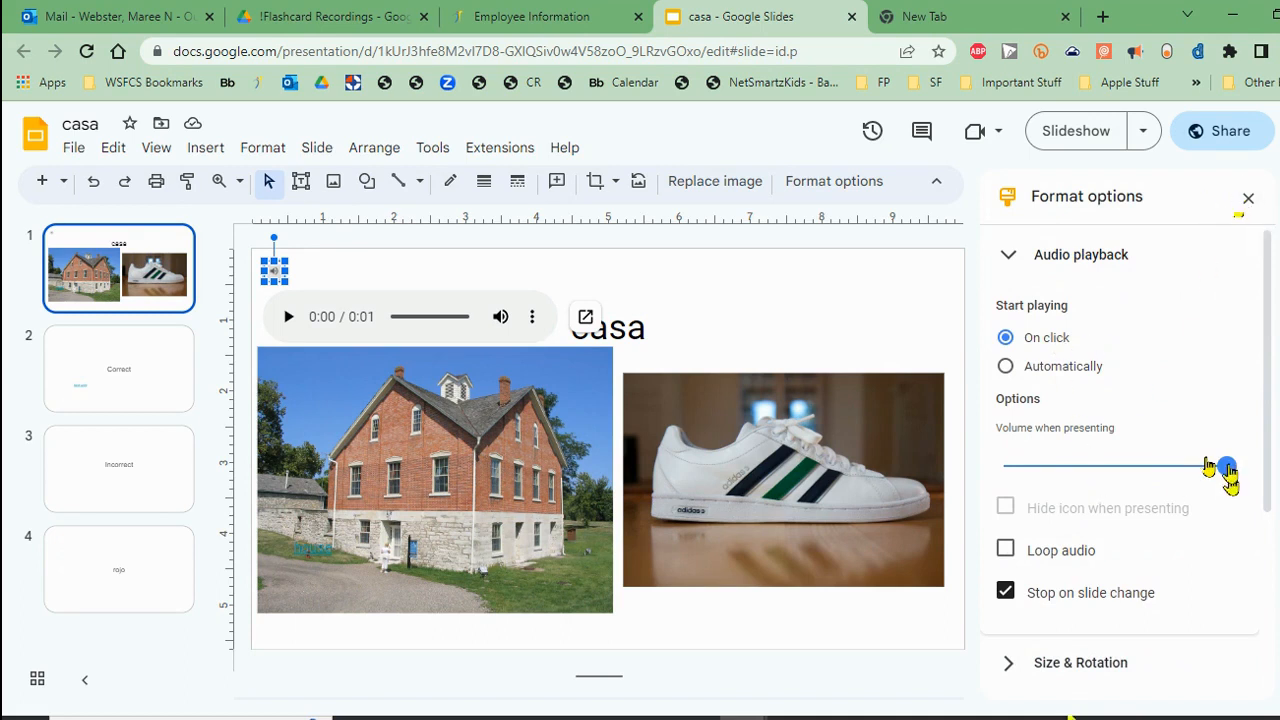
click(1248, 198)
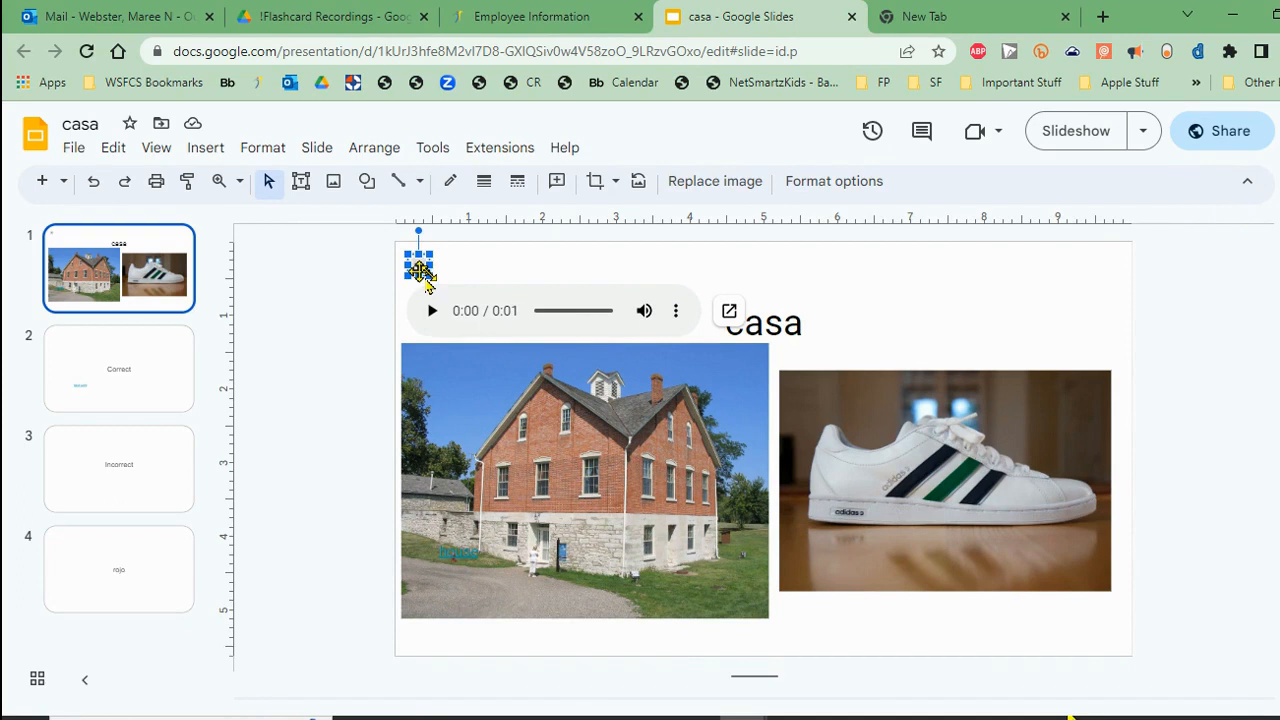
Enlarge the audio icon, move it top right above the shoe photo, and start the slideshow
click(493, 274)
click(412, 271)
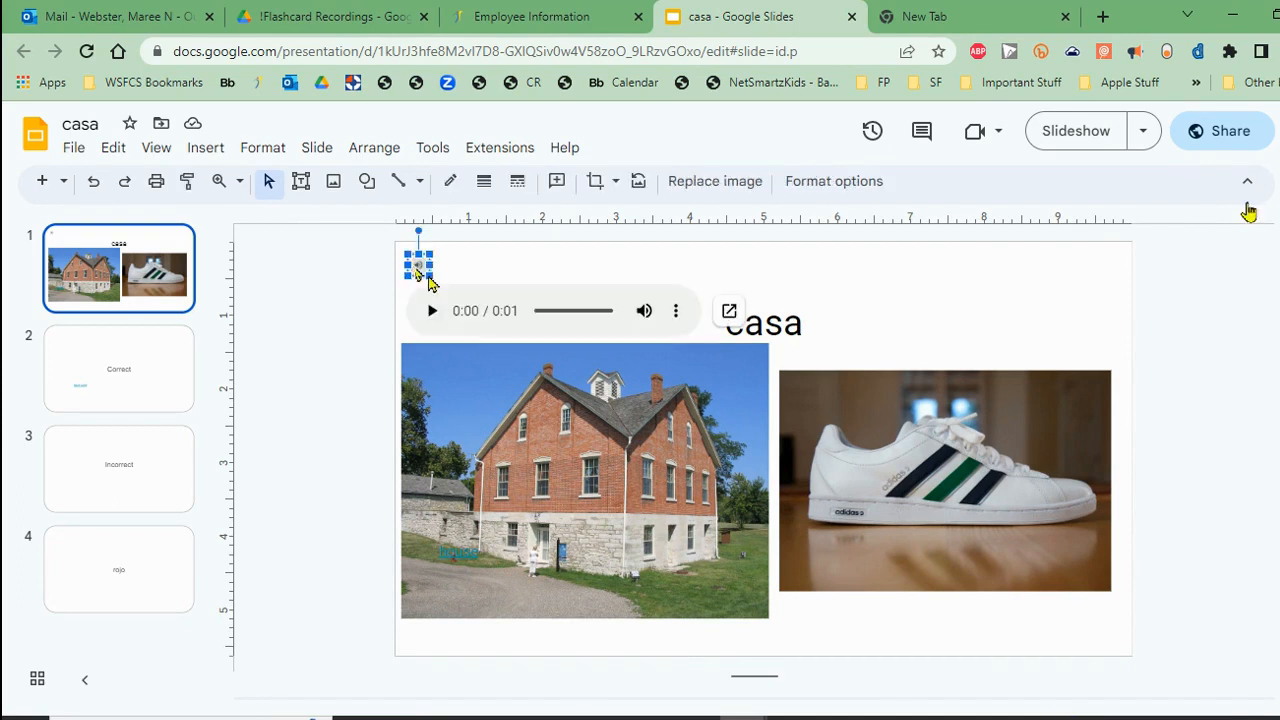
drag(432, 278, 490, 345)
drag(452, 297, 955, 283)
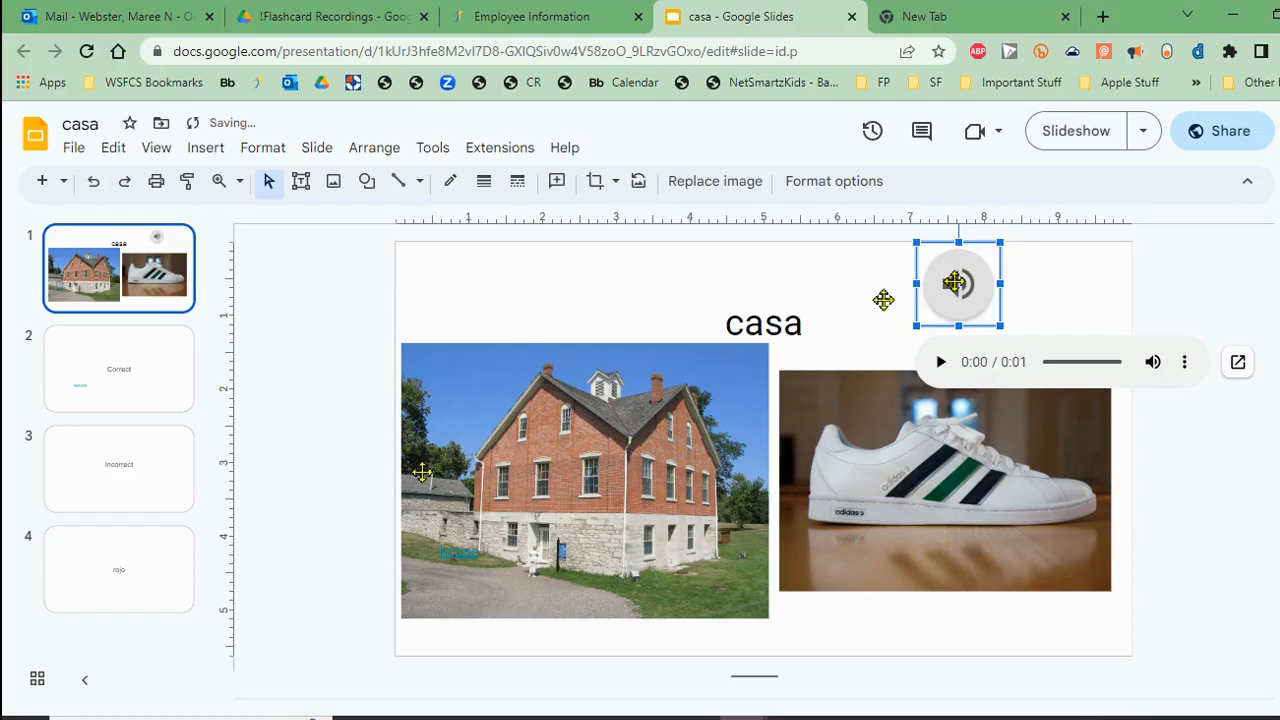
click(1068, 141)
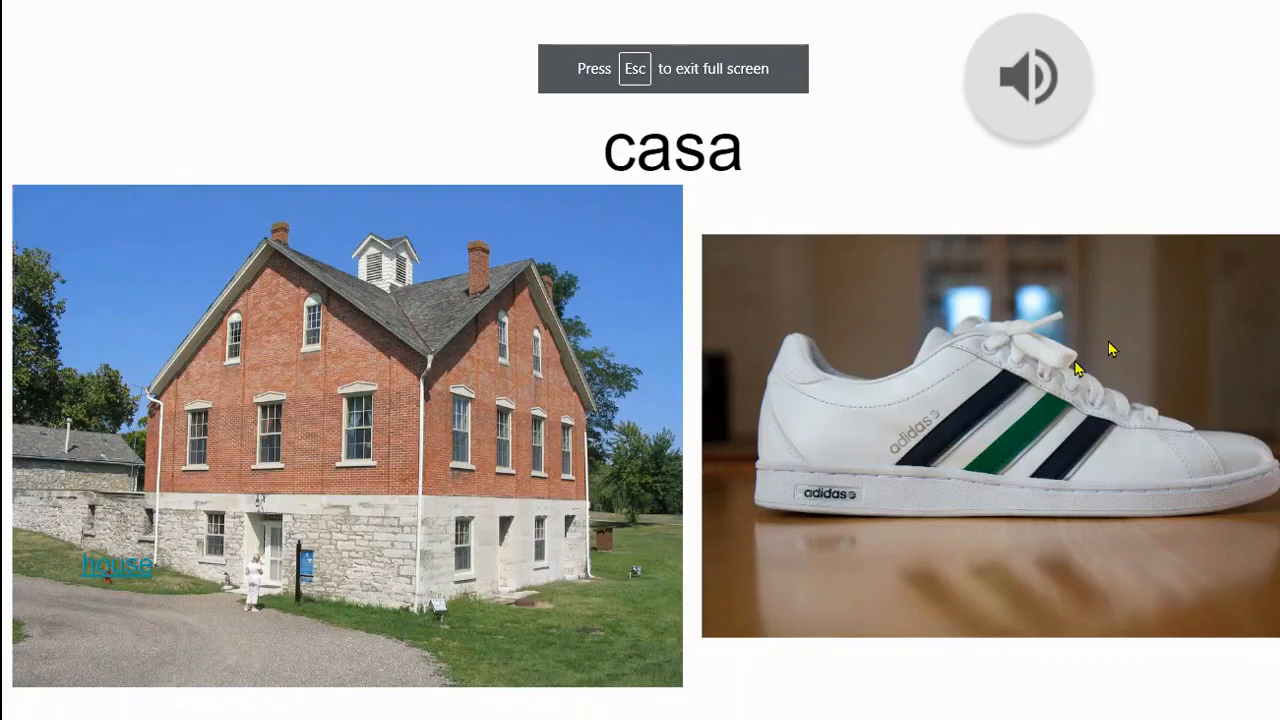
mouse_move(1024, 100)
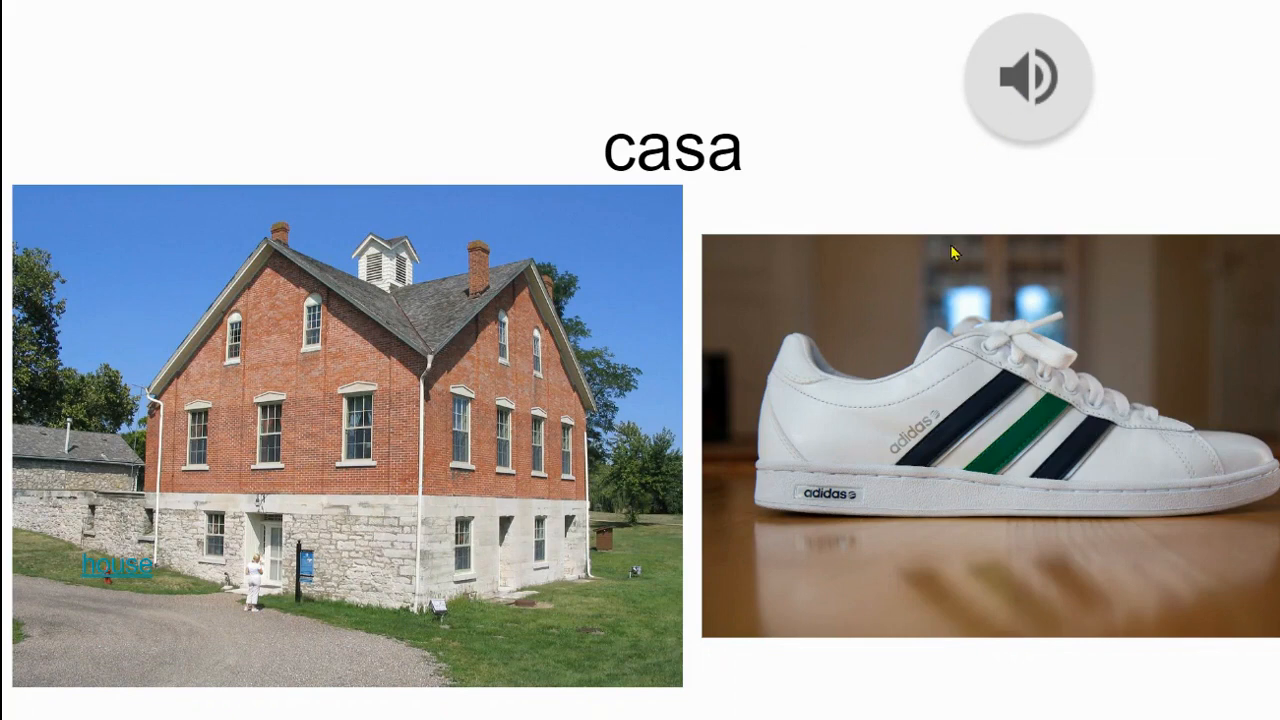
Exit the slideshow, close Audacity's Audio 1 track, and start a new recording
key(Escape)
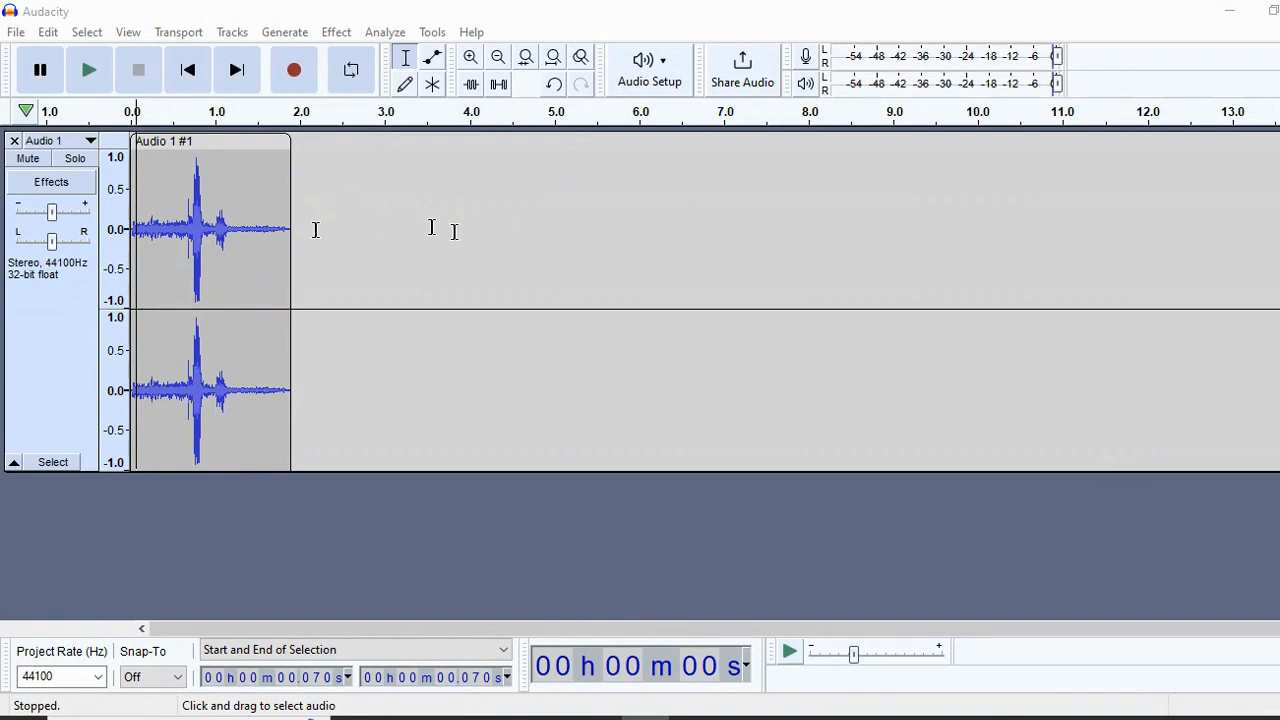
click(14, 144)
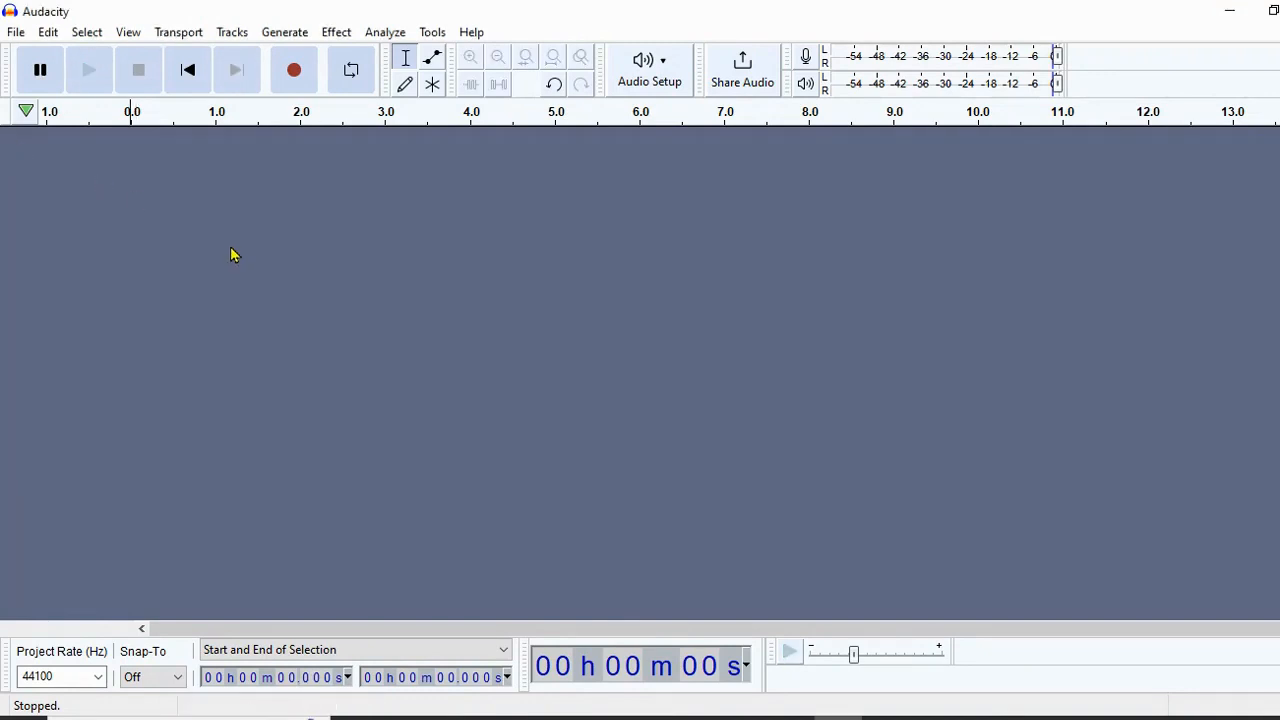
click(294, 72)
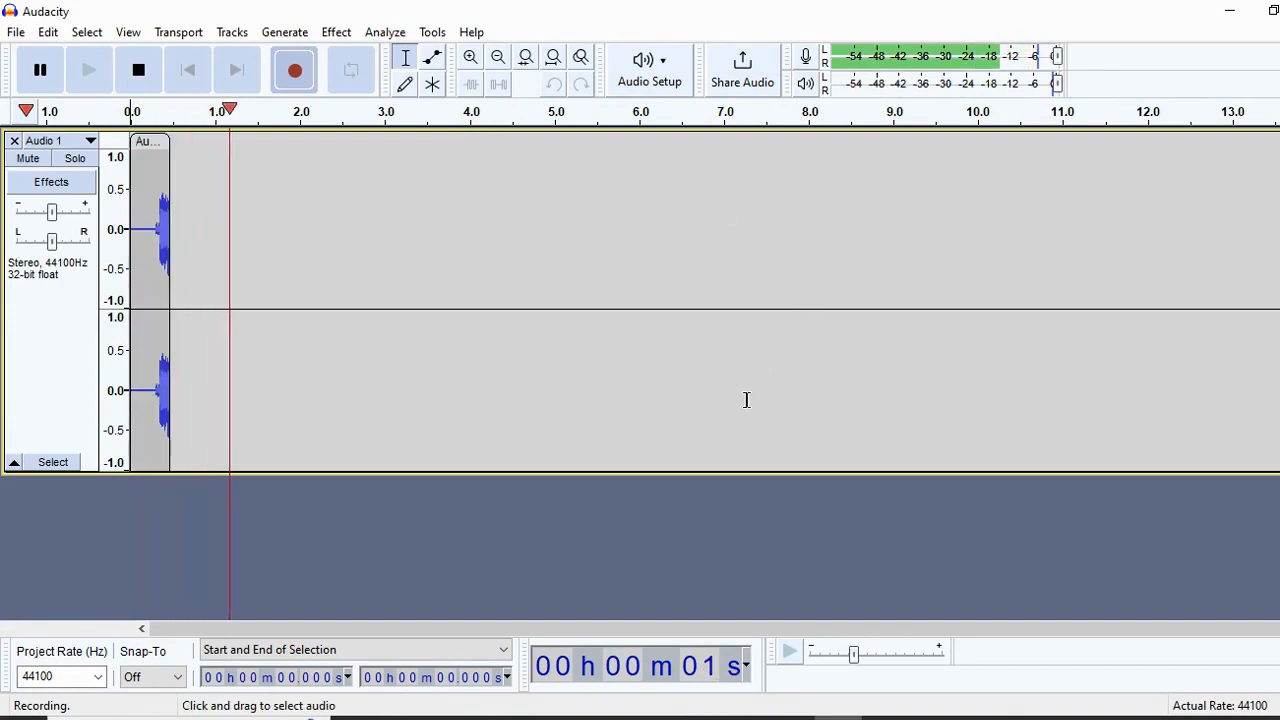